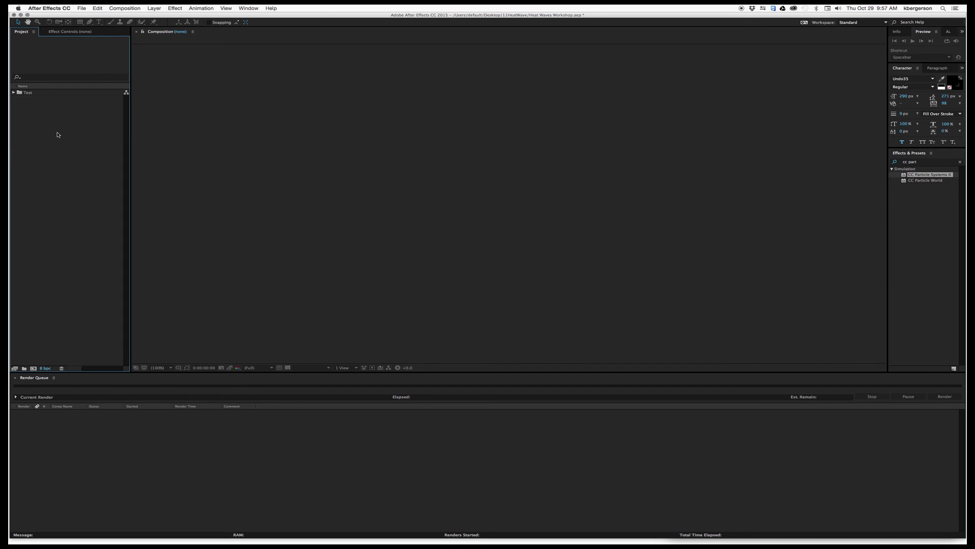
Bring up the Import File dialog from the empty Project panel.
{"action": "double_click", "coordinate": [58, 134]}
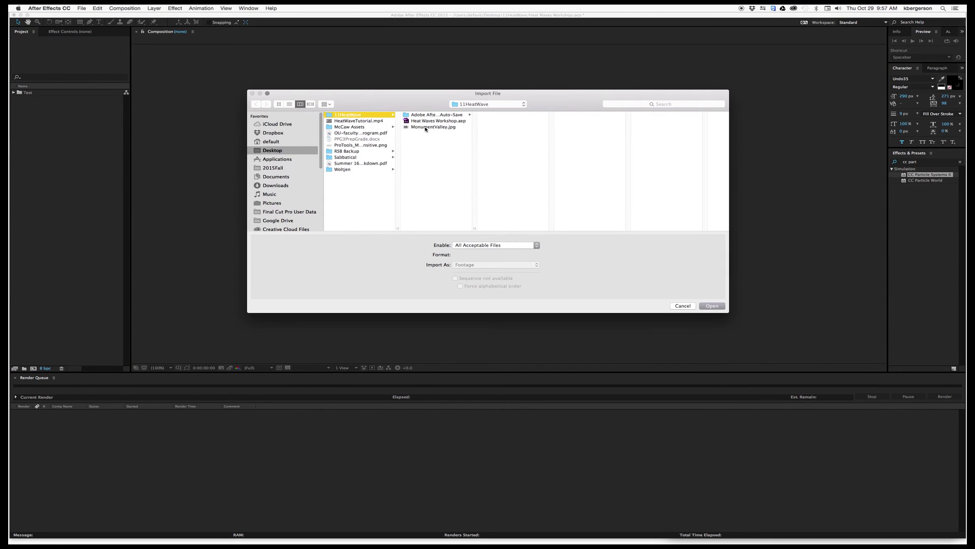
Import MonumentValley.jpg and build the MonumentValley 2 composition from it.
{"action": "left_click", "coordinate": [425, 128]}
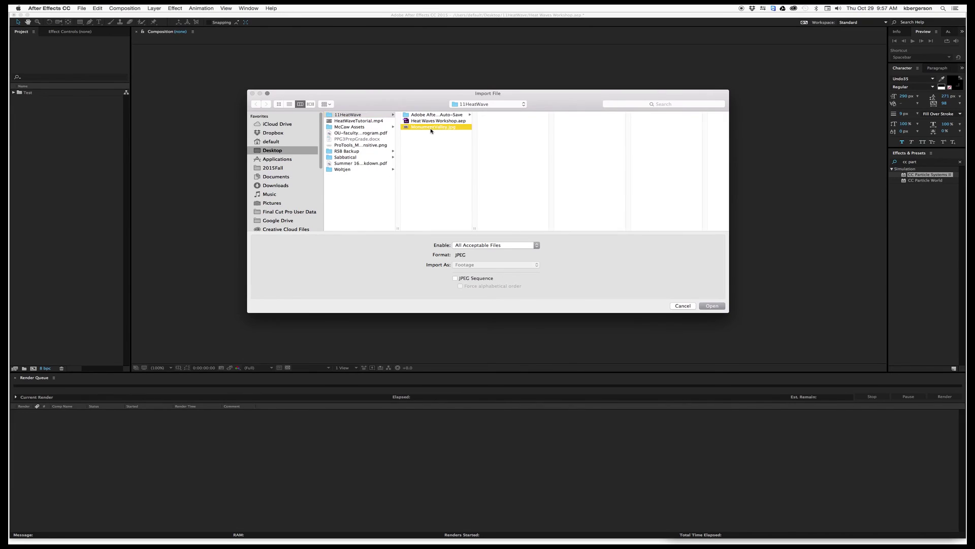
{"action": "left_click", "coordinate": [712, 306]}
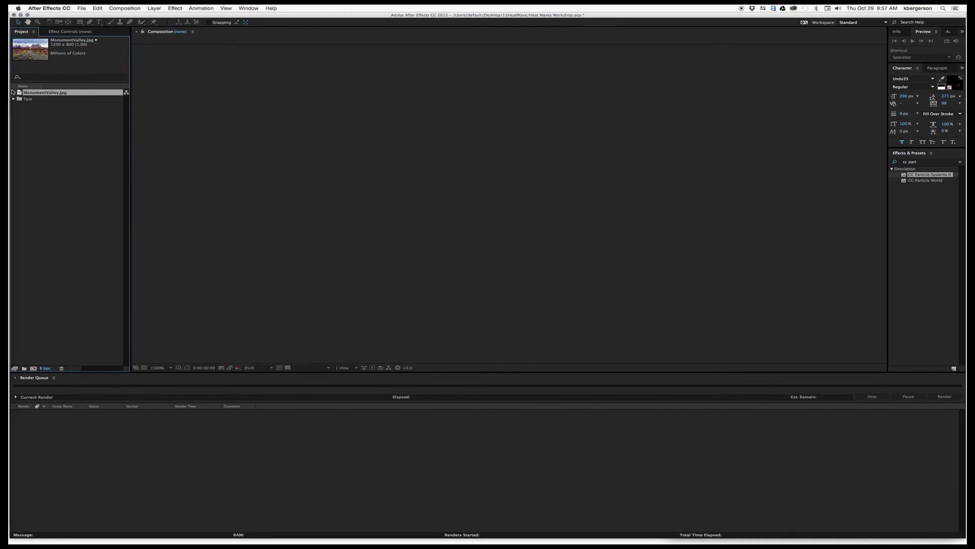
{"action": "left_click_drag", "start_coordinate": [19, 92], "coordinate": [34, 369]}
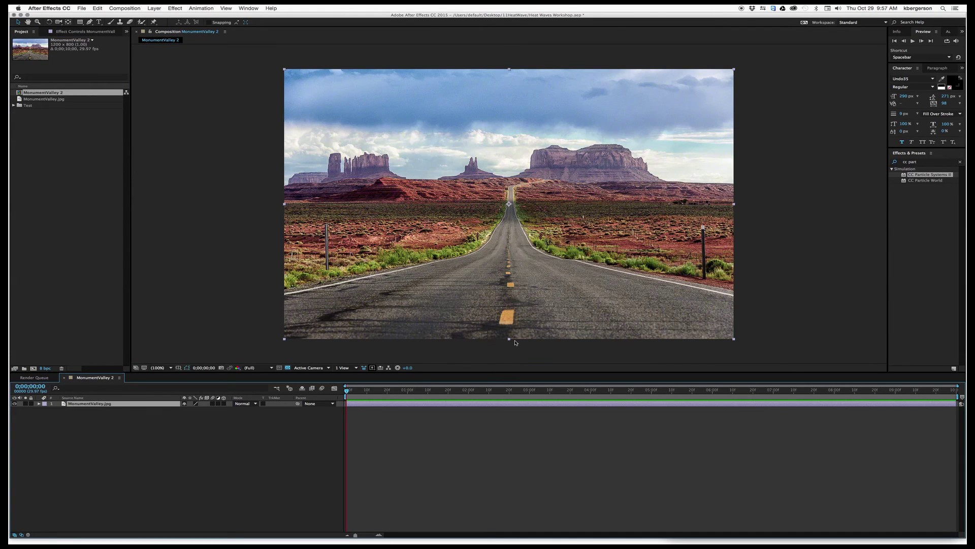
Rename the composition YourName_HeatWaves and extend the photo layer across the full duration.
{"action": "key", "text": "super+k"}
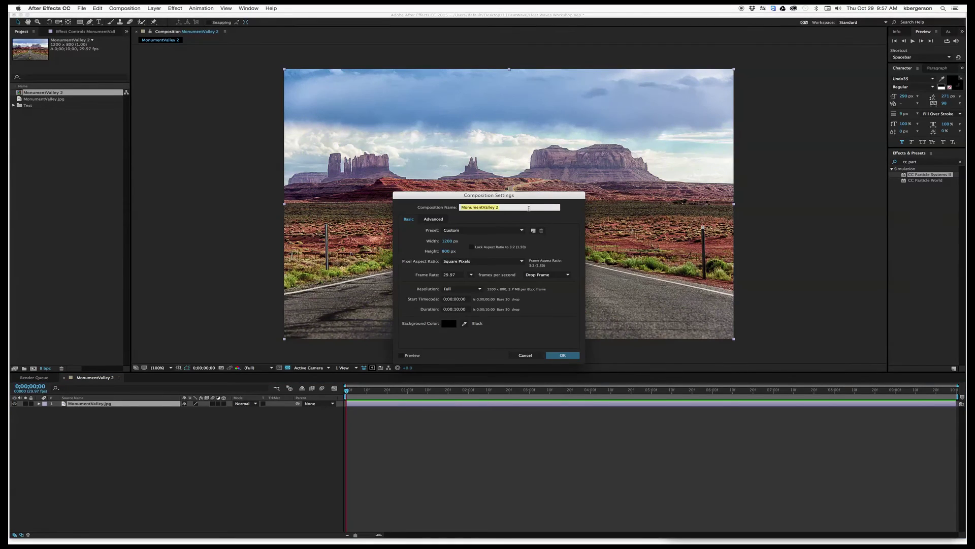
{"action": "type", "text": "VourName_HeatWAve"}
{"action": "key", "text": "BackSpace"}
{"action": "key", "text": "BackSpace"}
{"action": "type", "text": "a"}
{"action": "left_click", "coordinate": [567, 353]}
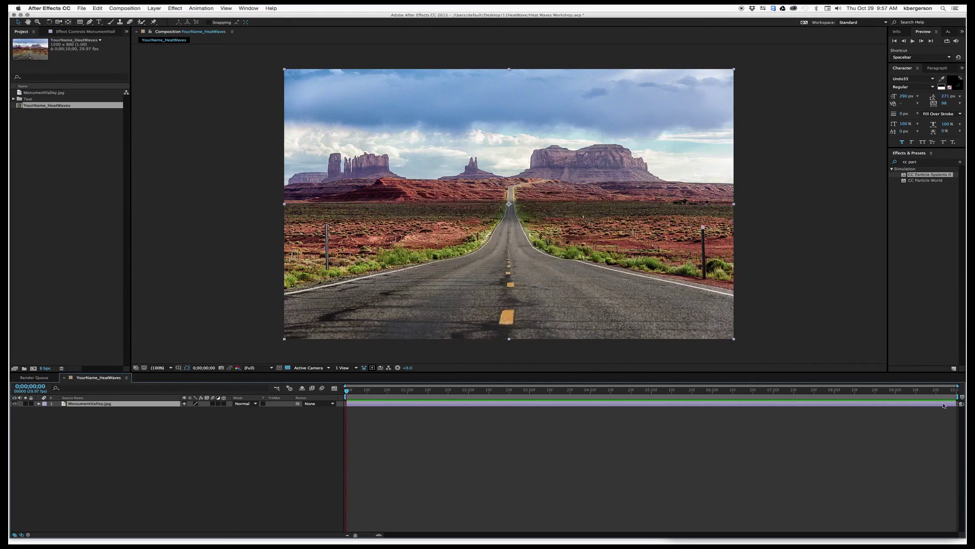
{"action": "left_click_drag", "start_coordinate": [955, 403], "coordinate": [651, 402]}
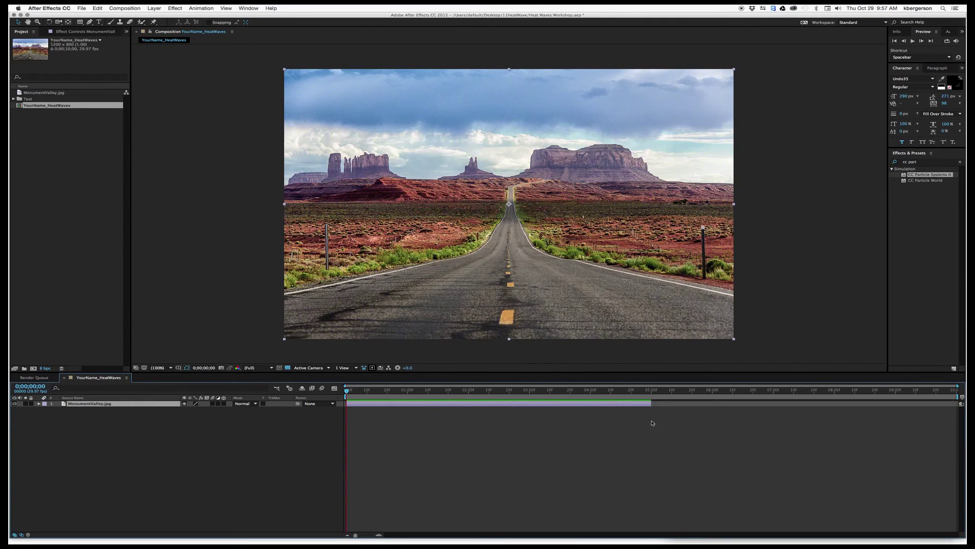
{"action": "left_click_drag", "start_coordinate": [652, 404], "coordinate": [961, 404]}
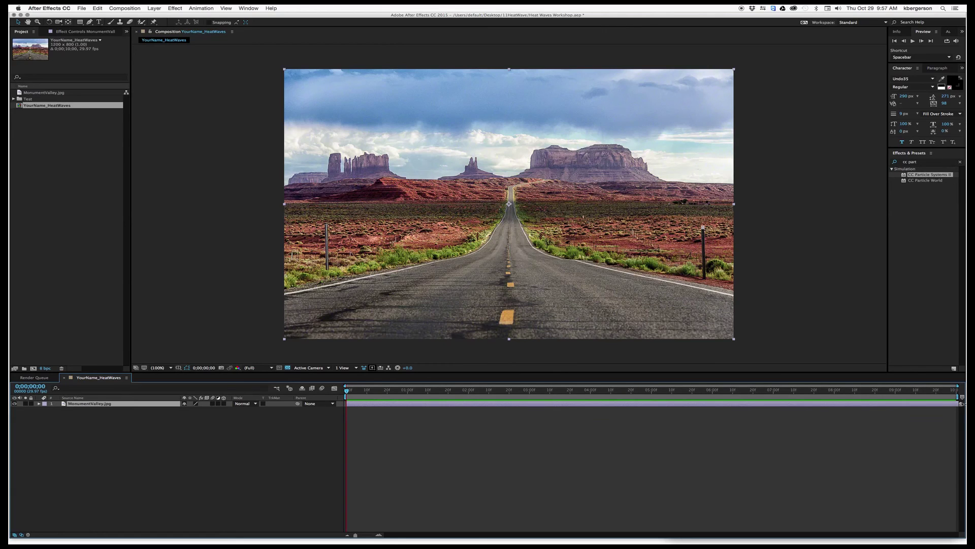
Add a new black solid layer above the road photo.
{"action": "left_click", "coordinate": [117, 449]}
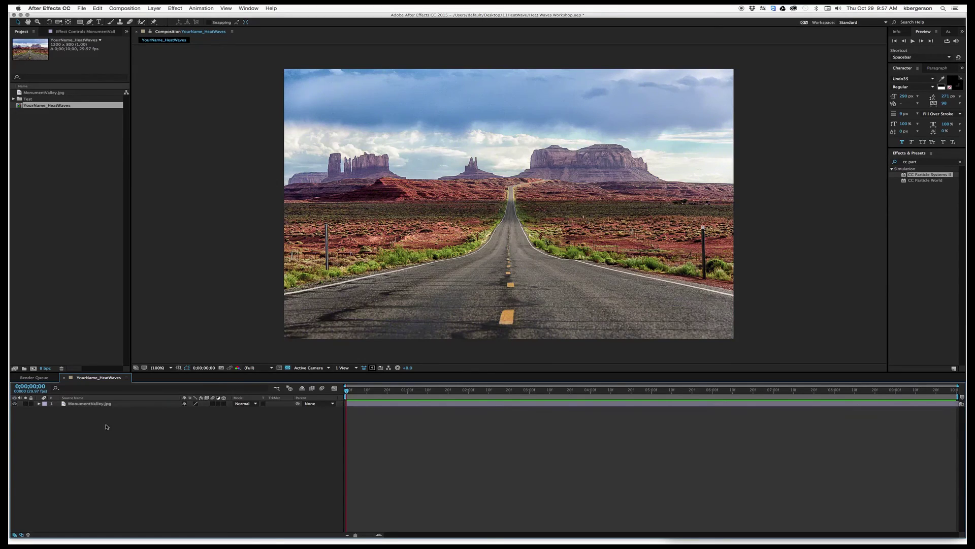
{"action": "left_click", "coordinate": [100, 404]}
{"action": "left_click", "coordinate": [83, 452]}
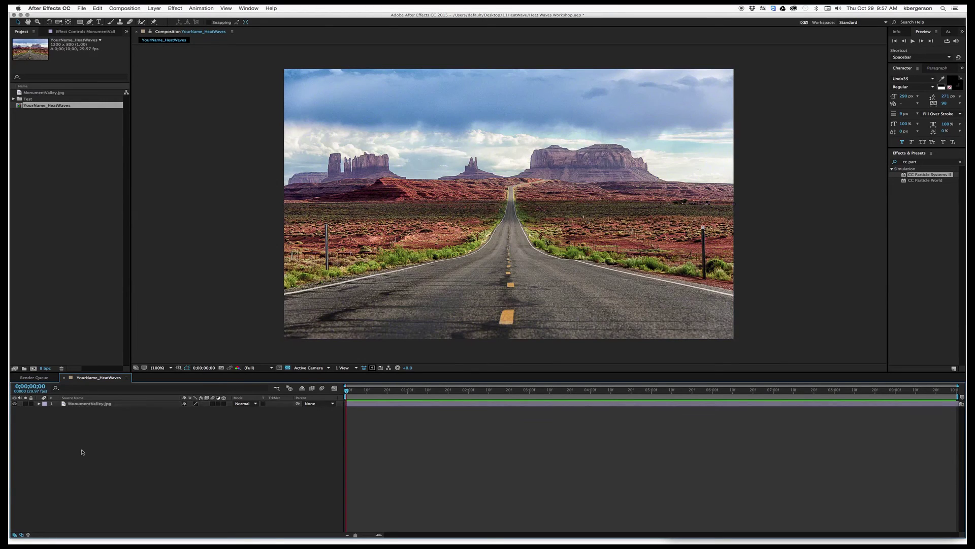
{"action": "left_click", "coordinate": [158, 8]}
{"action": "mouse_move", "coordinate": [162, 16]}
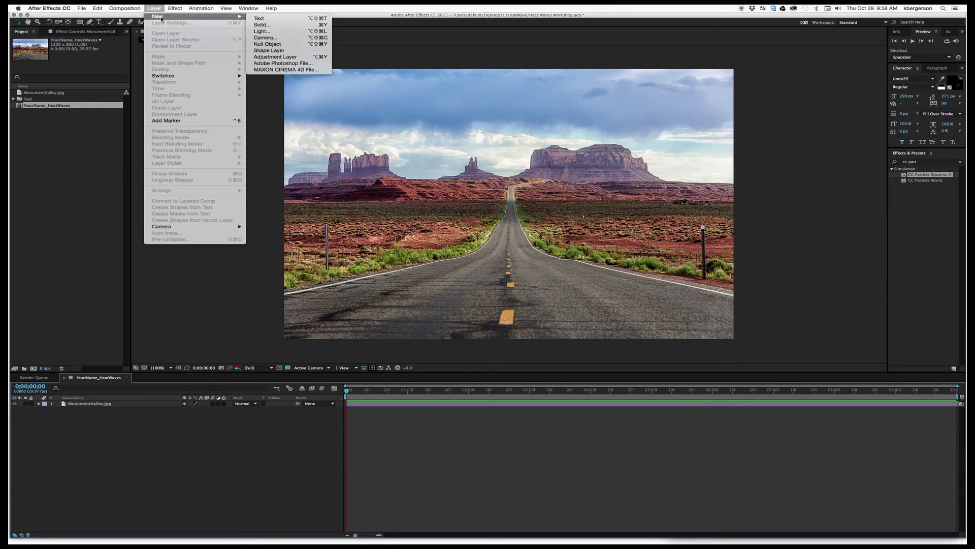
{"action": "left_click", "coordinate": [284, 27]}
{"action": "left_click", "coordinate": [918, 395]}
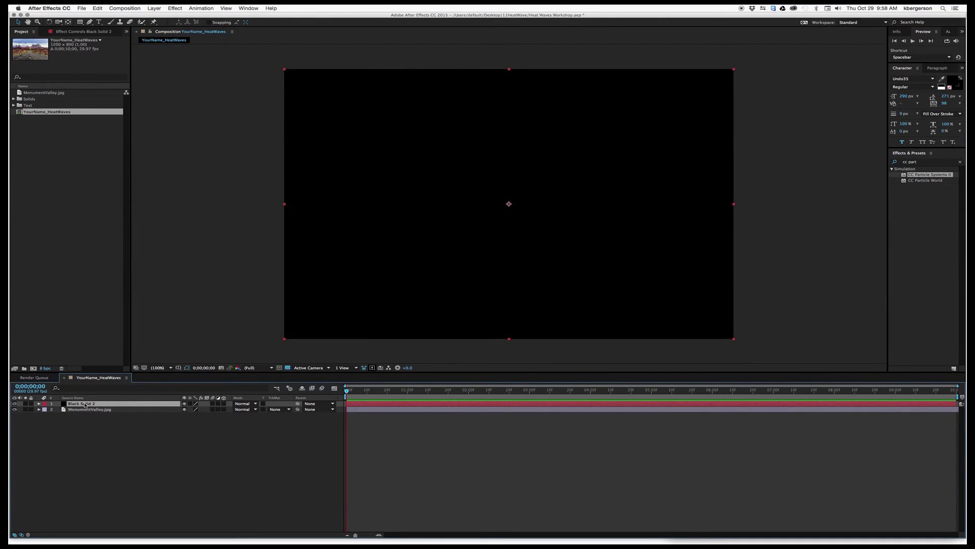
Pre-compose the black solid into a new composition named Red Particles.
{"action": "right_click", "coordinate": [84, 405]}
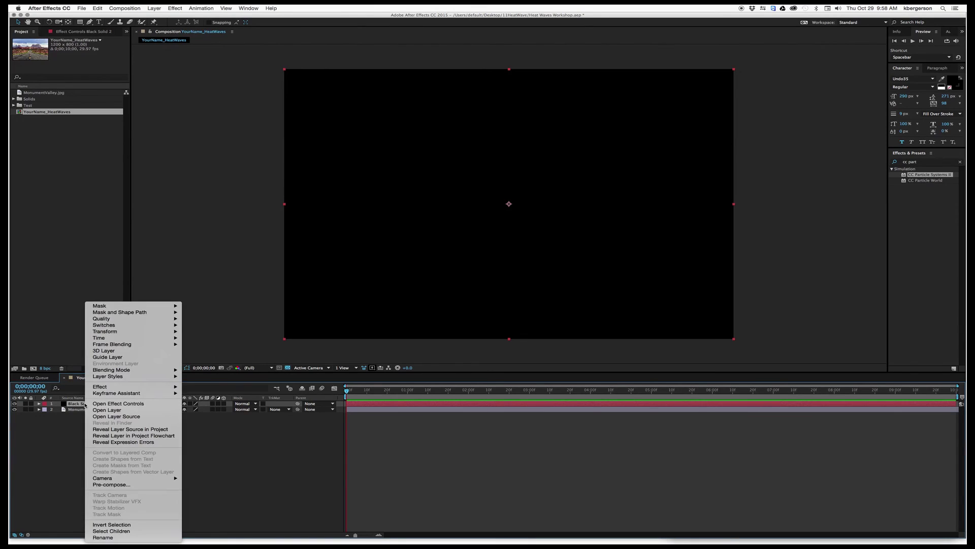
{"action": "left_click", "coordinate": [114, 485]}
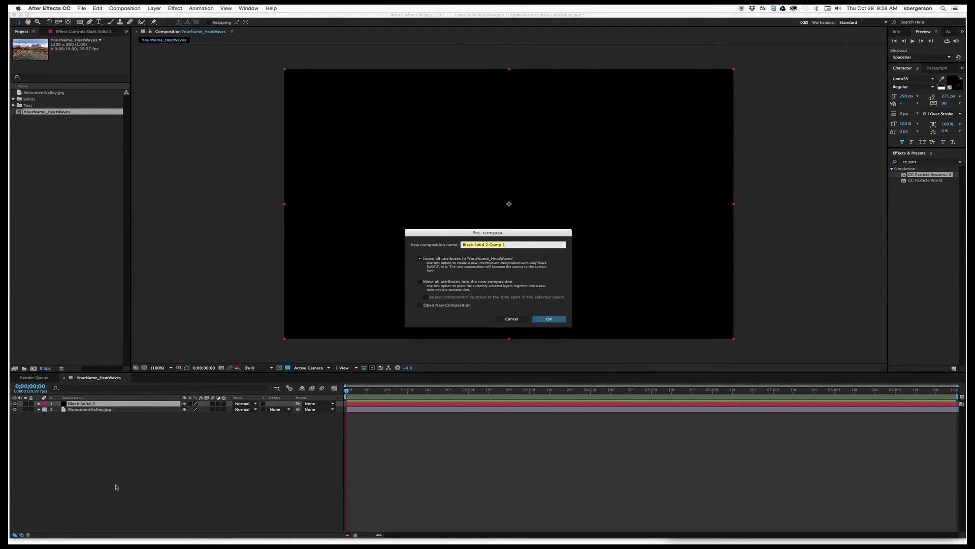
{"action": "type", "text": "Red Particles"}
{"action": "key", "text": "Return"}
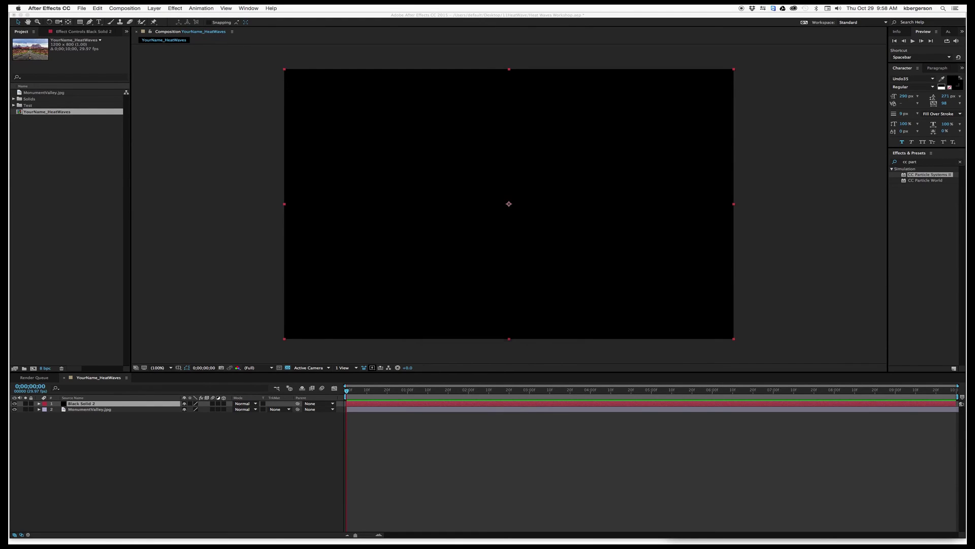
Open the Red Particles precomp and apply CC Particle Systems II to Black Solid 2.
{"action": "double_click", "coordinate": [64, 404]}
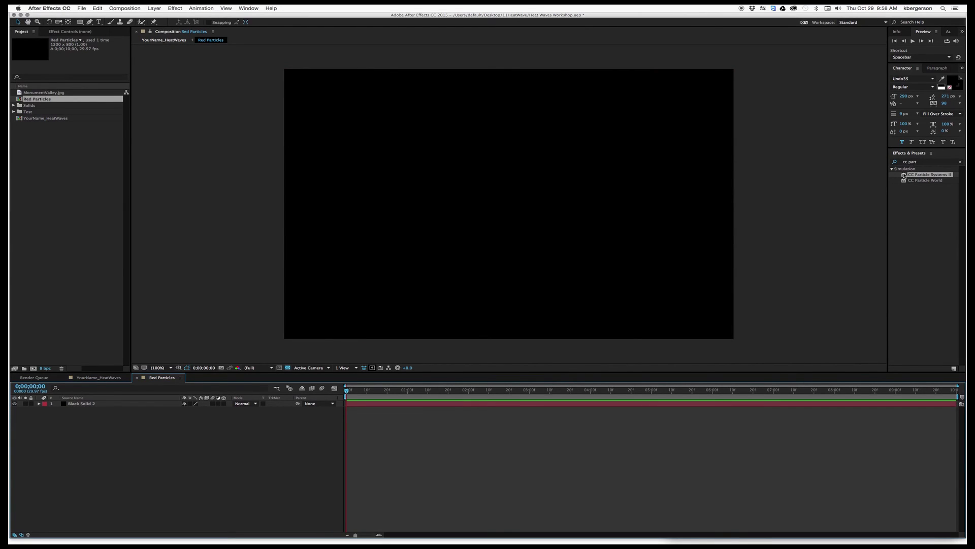
{"action": "left_click_drag", "start_coordinate": [904, 175], "coordinate": [645, 403]}
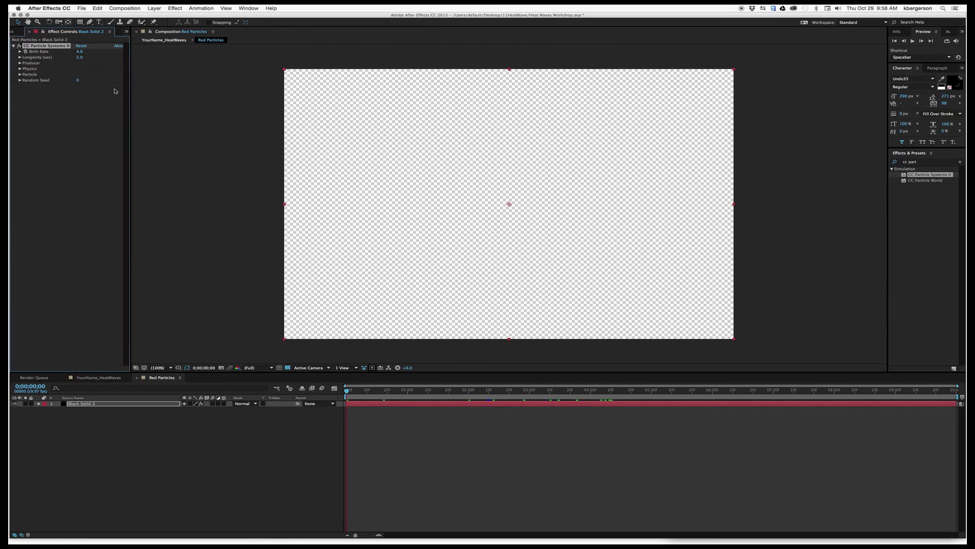
Set the particles' Birth Rate to 8 and Longevity to 8.
{"action": "left_click", "coordinate": [80, 53]}
{"action": "type", "text": "8"}
{"action": "key", "text": "Return"}
{"action": "left_click", "coordinate": [79, 57]}
{"action": "type", "text": "8"}
{"action": "key", "text": "Return"}
Move the producer to the frame bottom and set its Radius X to 1000.
{"action": "left_click", "coordinate": [19, 63]}
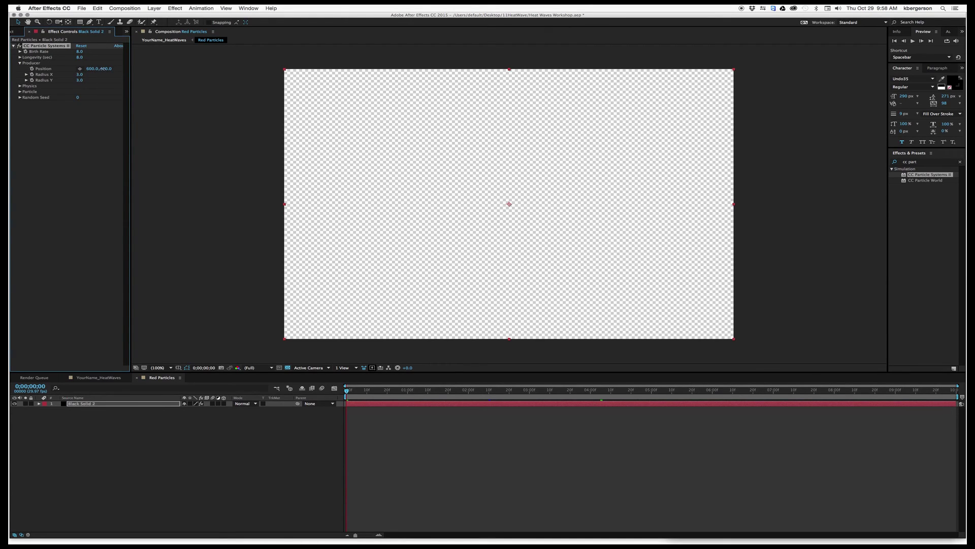
{"action": "left_click_drag", "start_coordinate": [113, 69], "coordinate": [231, 93]}
{"action": "left_click", "coordinate": [79, 74]}
{"action": "type", "text": "1000"}
{"action": "key", "text": "Return"}
Set Physics Animation to Direction, Velocity 0 and Gravity -0.1.
{"action": "left_click", "coordinate": [20, 86]}
{"action": "left_click", "coordinate": [77, 92]}
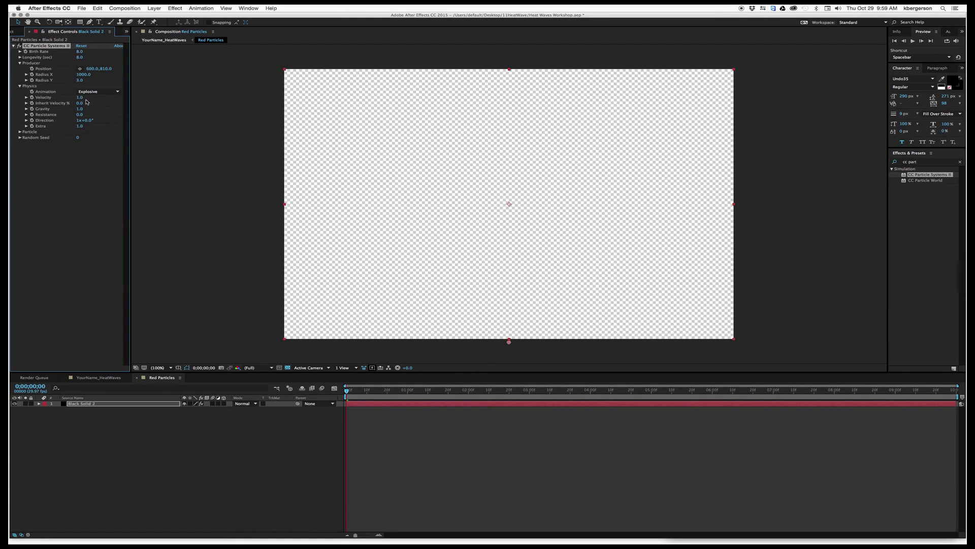
{"action": "left_click", "coordinate": [97, 92]}
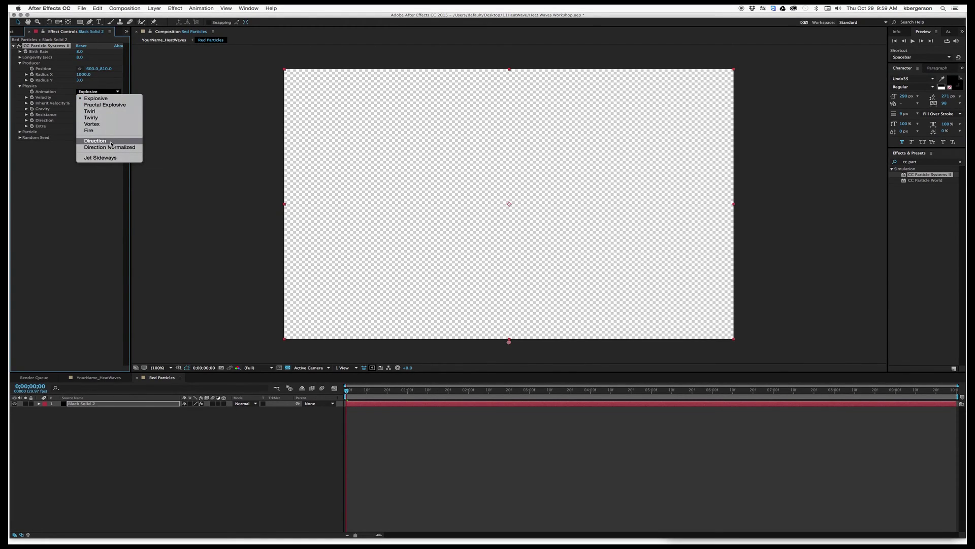
{"action": "left_click", "coordinate": [111, 141]}
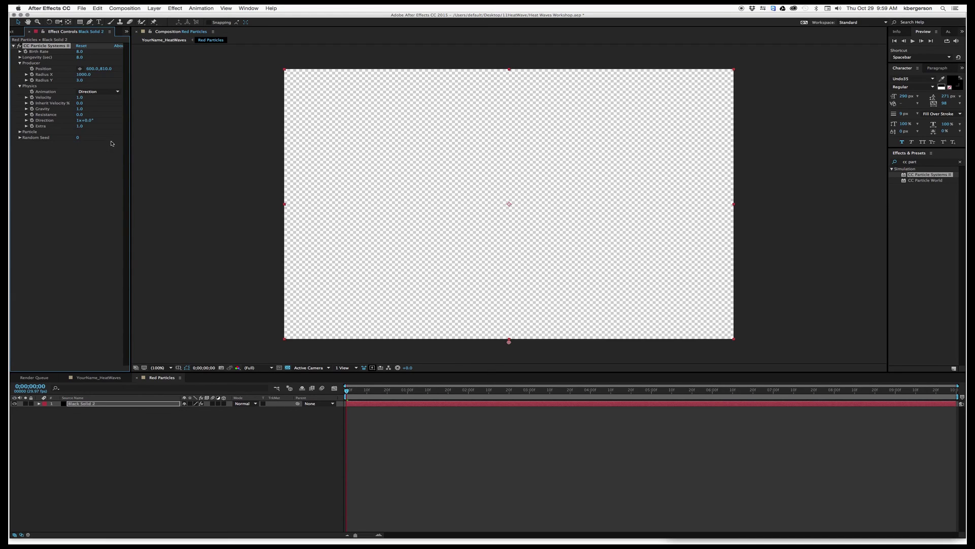
{"action": "left_click", "coordinate": [79, 97]}
{"action": "type", "text": "0"}
{"action": "key", "text": "Return"}
{"action": "left_click", "coordinate": [79, 109]}
{"action": "key", "text": "Return"}
Set Particle Type to Faded Sphere with Birth Size 1 and Death Size 0.05.
{"action": "left_click", "coordinate": [19, 132]}
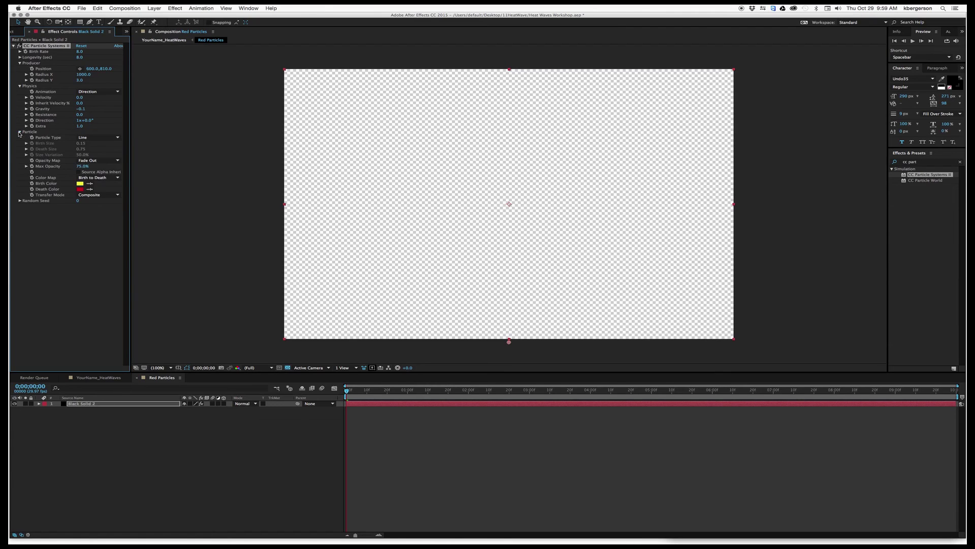
{"action": "left_click", "coordinate": [119, 138]}
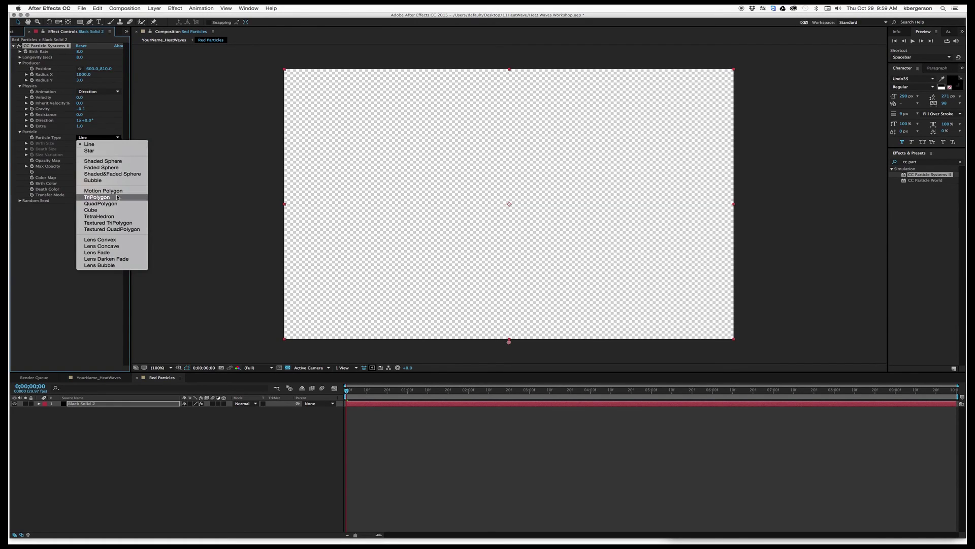
{"action": "left_click", "coordinate": [115, 167]}
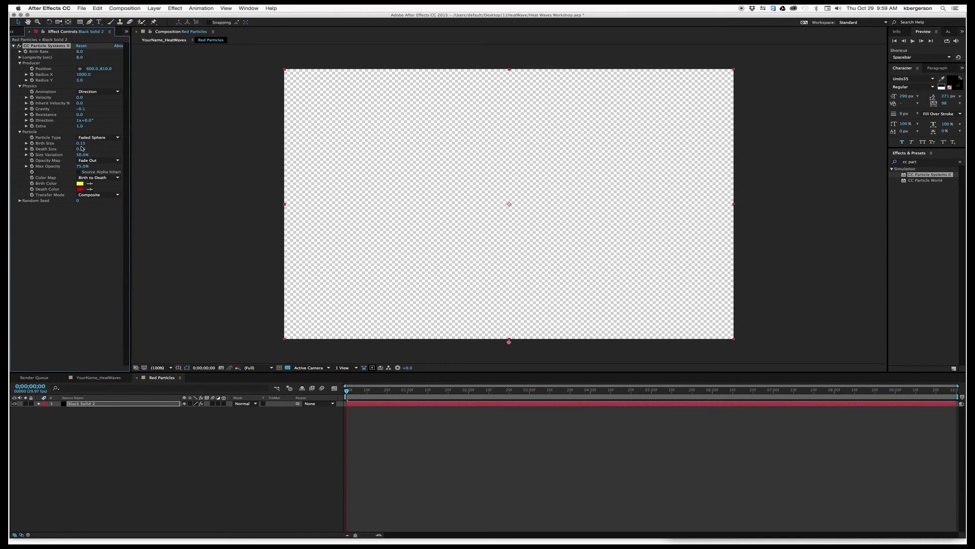
{"action": "left_click", "coordinate": [80, 144]}
{"action": "type", "text": "1"}
{"action": "key", "text": "Return"}
{"action": "left_click", "coordinate": [80, 148]}
{"action": "key", "text": "Return"}
Set Max Opacity to 50%, Birth Color red and Death Color black.
{"action": "left_click", "coordinate": [81, 166]}
{"action": "type", "text": "50"}
{"action": "key", "text": "Return"}
{"action": "left_click", "coordinate": [80, 184]}
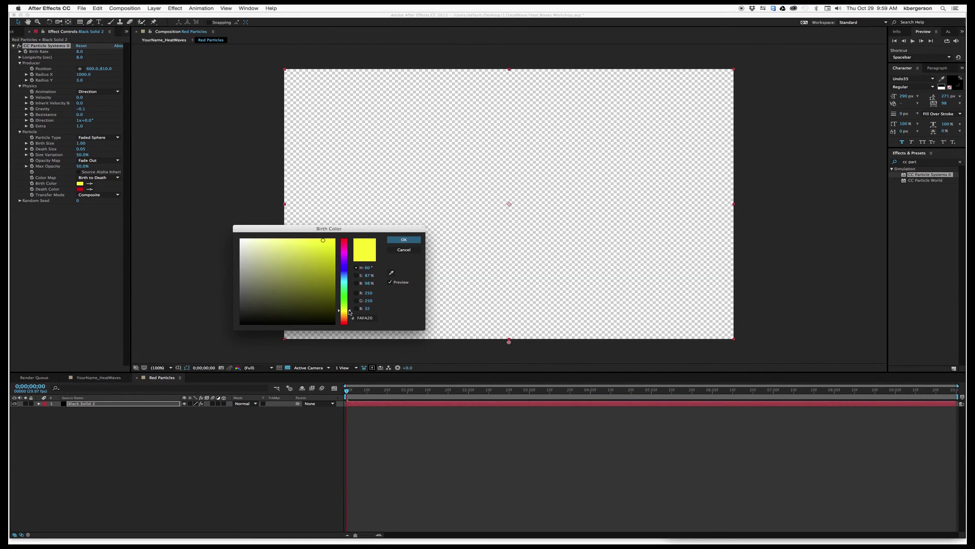
{"action": "left_click_drag", "start_coordinate": [349, 310], "coordinate": [364, 238]}
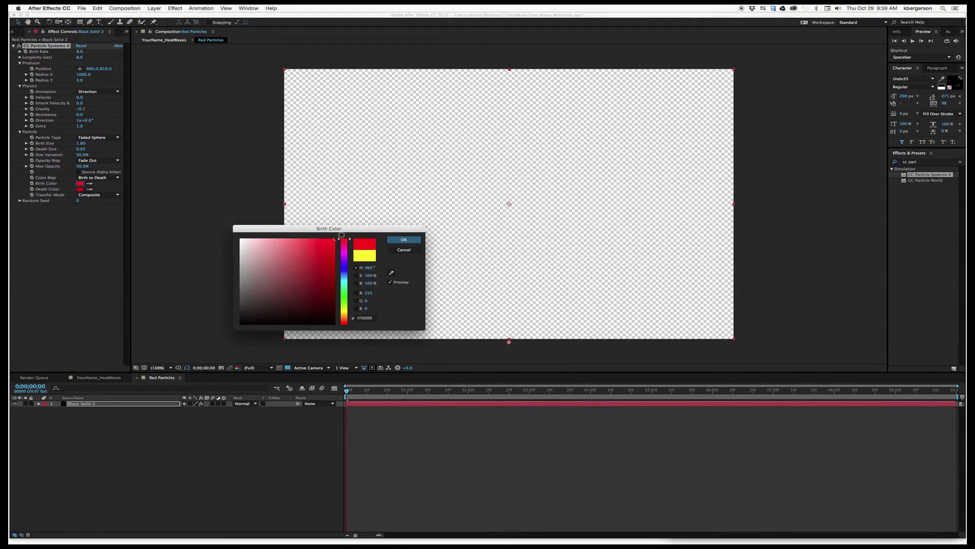
{"action": "left_click", "coordinate": [404, 239]}
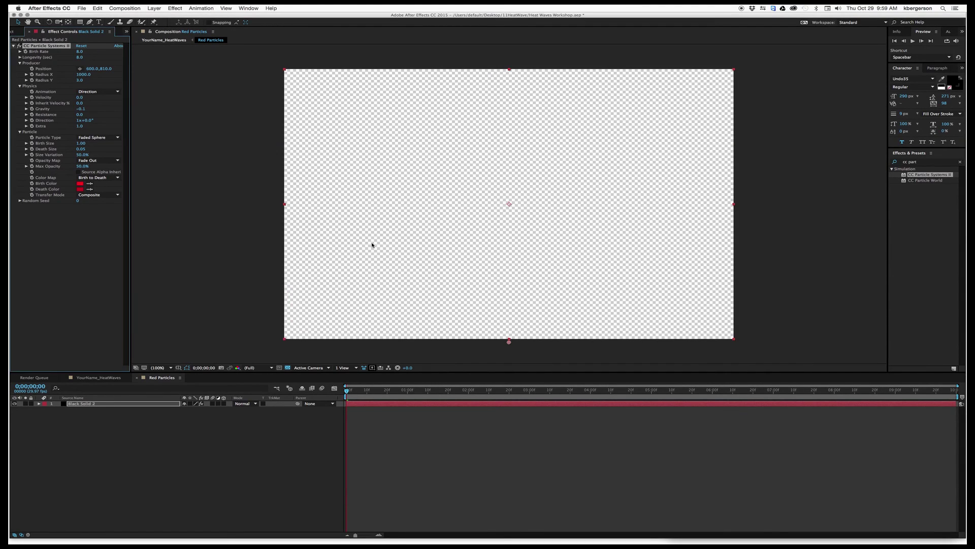
{"action": "left_click", "coordinate": [80, 189]}
{"action": "left_click", "coordinate": [321, 301]}
{"action": "left_click_drag", "start_coordinate": [328, 308], "coordinate": [343, 332]}
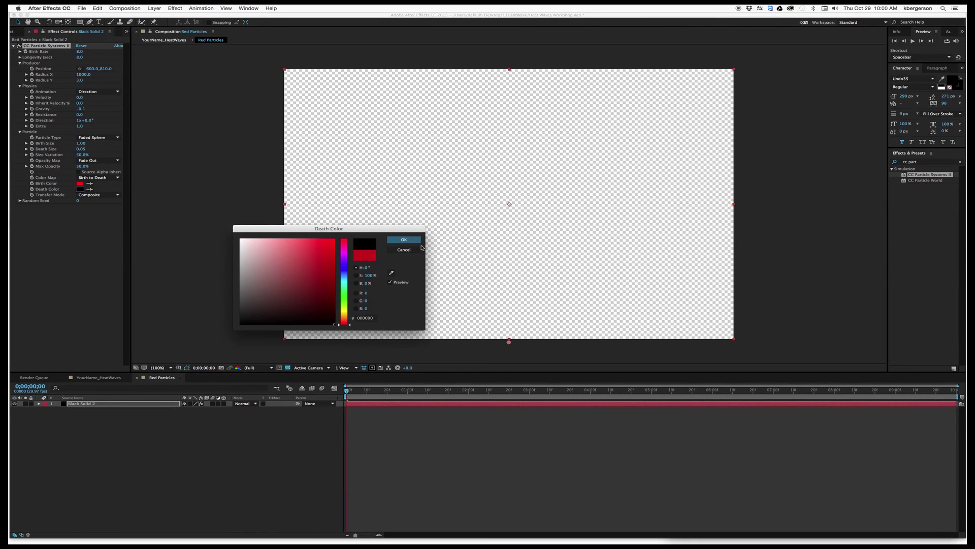
{"action": "left_click", "coordinate": [404, 239]}
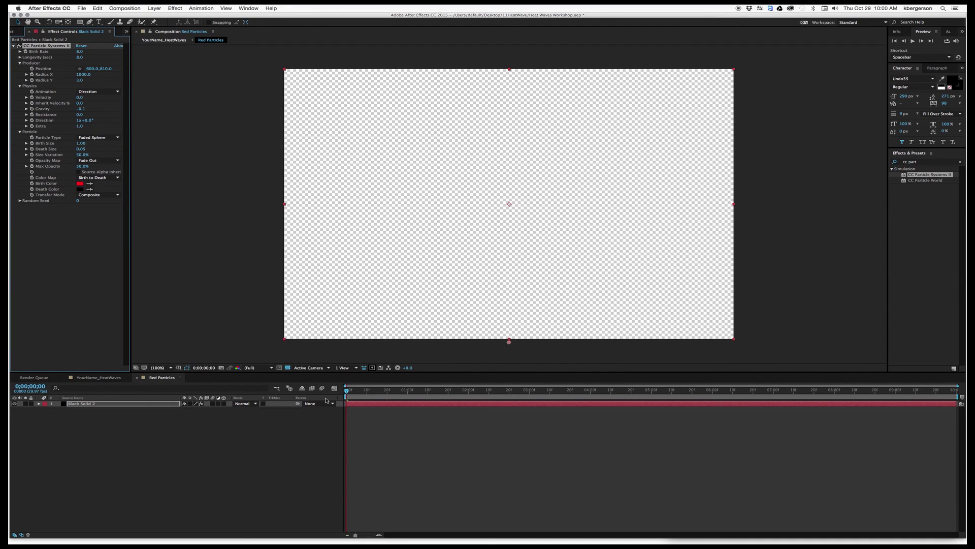
Preview the rising red particles, then move to about 3 seconds and advance one frame.
{"action": "key", "text": "space"}
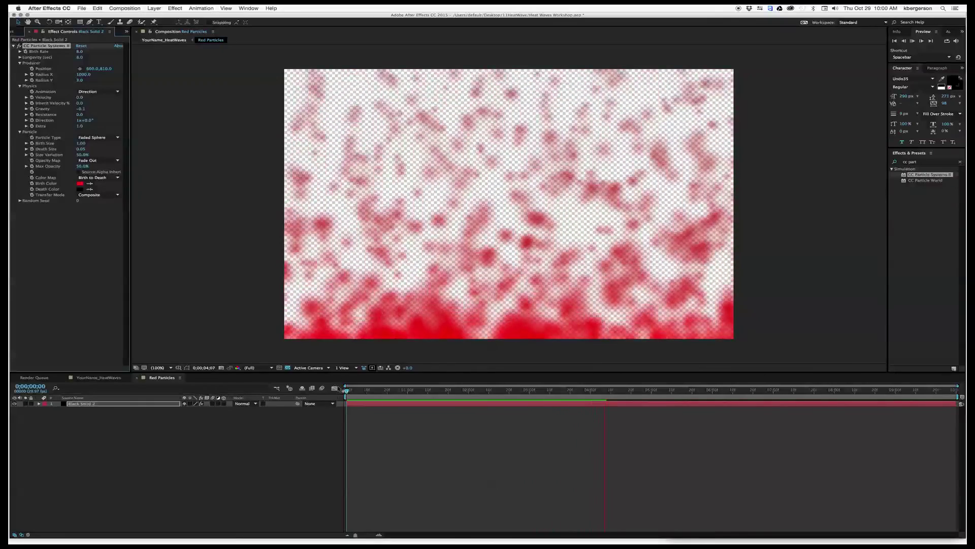
{"action": "mouse_move", "coordinate": [585, 392]}
{"action": "left_mouse_down"}
{"action": "mouse_move", "coordinate": [538, 391]}
{"action": "mouse_move", "coordinate": [583, 392]}
{"action": "mouse_move", "coordinate": [569, 399]}
{"action": "left_mouse_up"}
{"action": "key", "text": "Page_Down"}
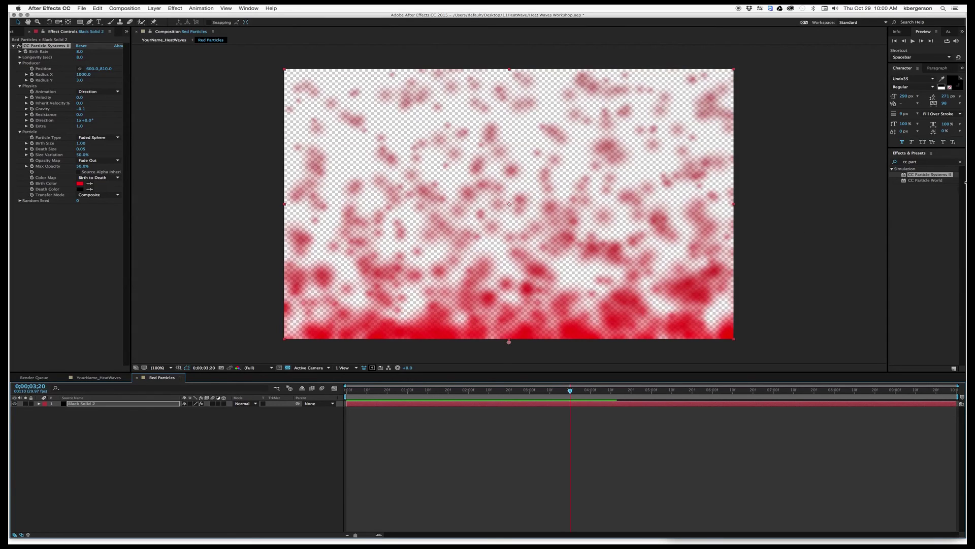
Apply Fast Blur at Blurriness 10 to Black Solid 2 and return to YourName_HeatWaves.
{"action": "left_click", "coordinate": [960, 162]}
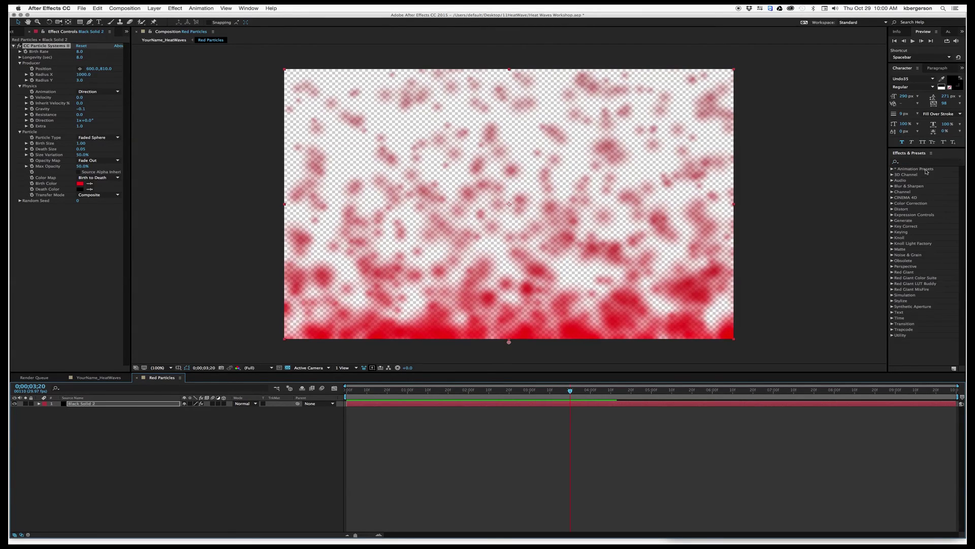
{"action": "left_click", "coordinate": [892, 187]}
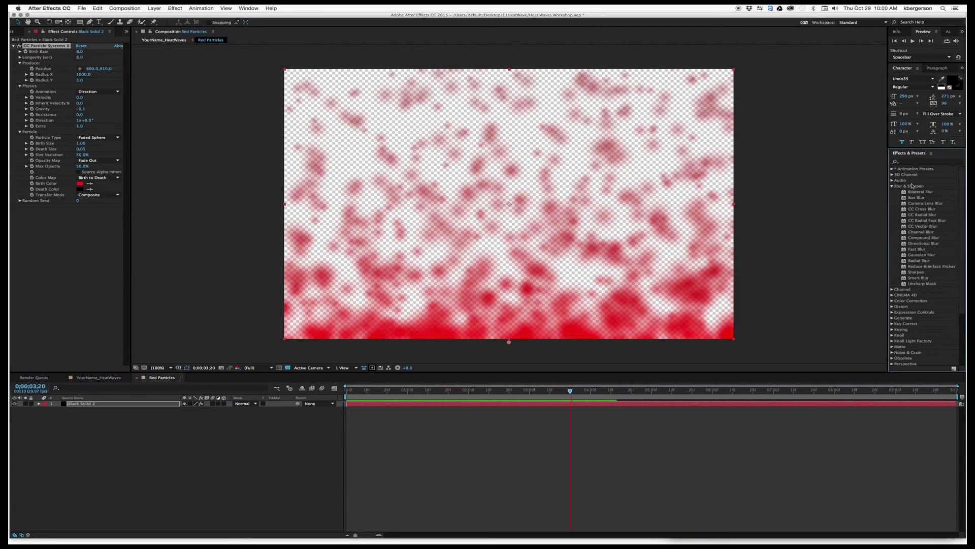
{"action": "left_click_drag", "start_coordinate": [905, 249], "coordinate": [656, 405]}
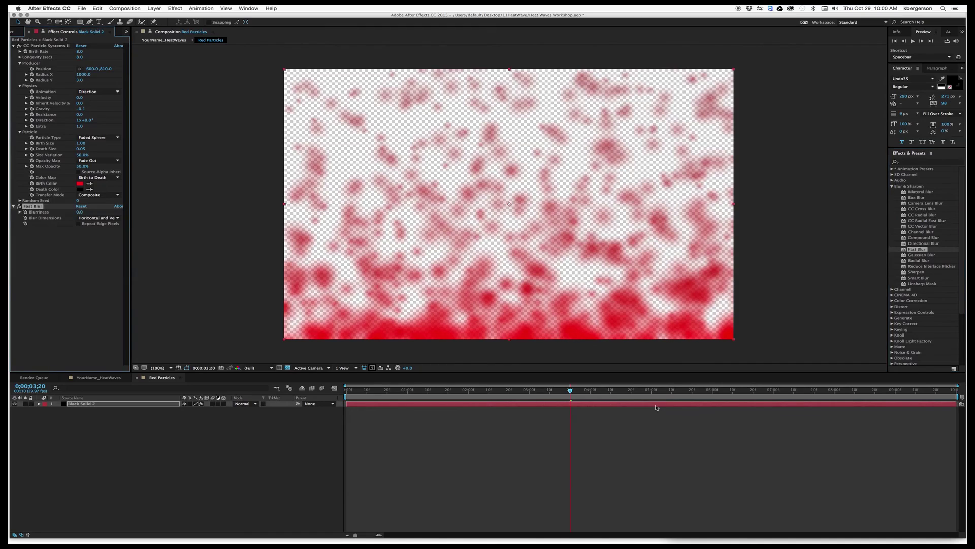
{"action": "left_click", "coordinate": [80, 213]}
{"action": "key", "text": "Return"}
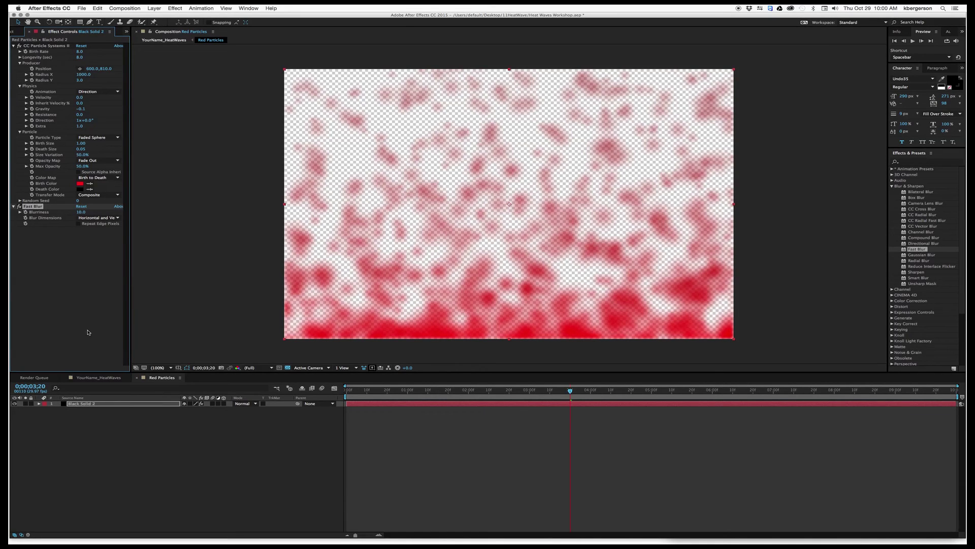
{"action": "left_click", "coordinate": [99, 377]}
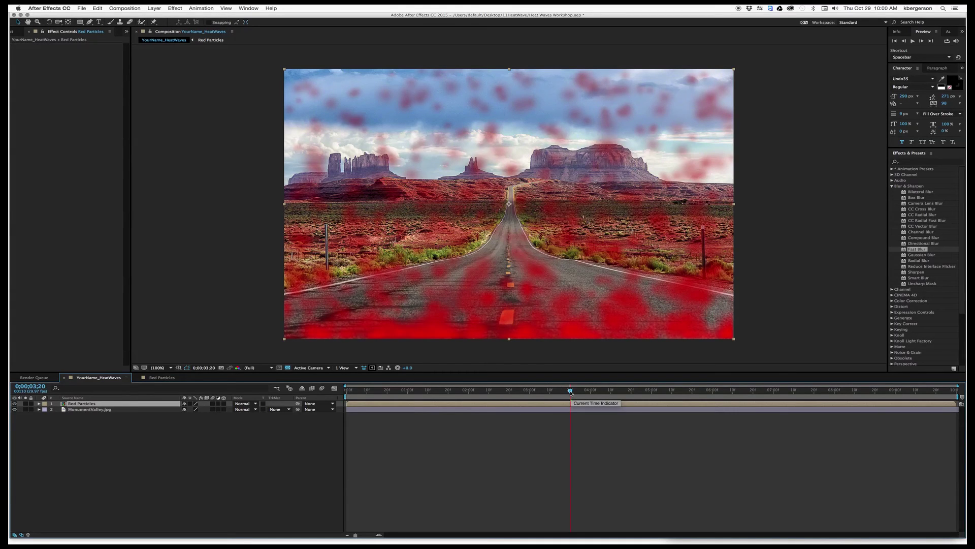
Shift the Red Particles layer earlier to fill frame 0 and end the work area near 3 seconds.
{"action": "key", "text": "Home"}
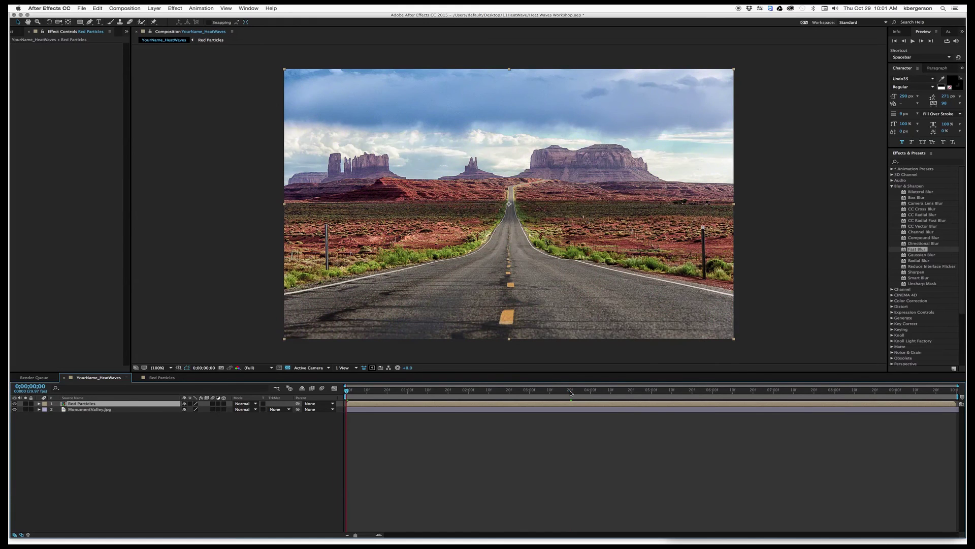
{"action": "left_click_drag", "start_coordinate": [649, 403], "coordinate": [429, 406]}
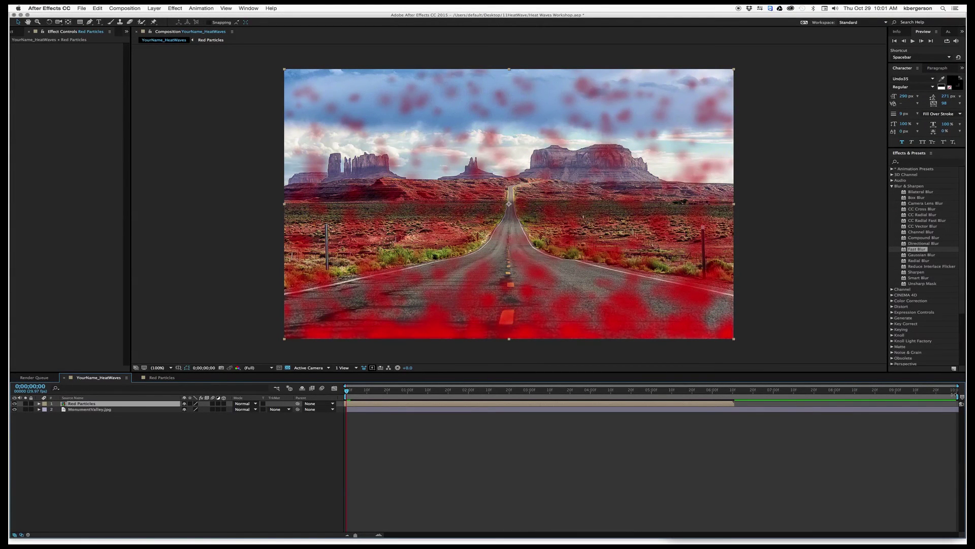
{"action": "left_click_drag", "start_coordinate": [957, 396], "coordinate": [589, 396]}
{"action": "mouse_move", "coordinate": [511, 409]}
{"action": "left_mouse_down"}
{"action": "mouse_move", "coordinate": [496, 411]}
{"action": "mouse_move", "coordinate": [528, 412]}
{"action": "left_mouse_up"}
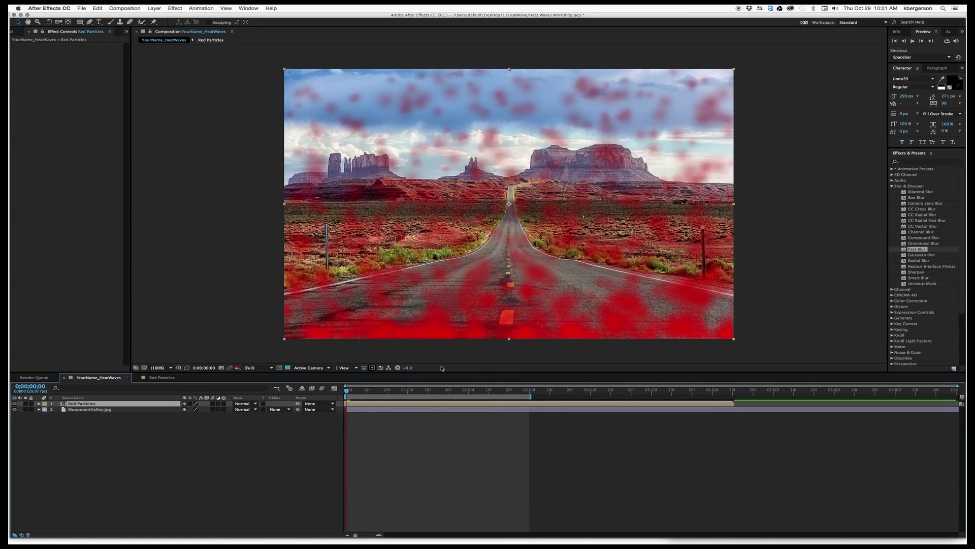
Add a new adjustment layer through Layer > New and rename it Effect.
{"action": "left_click", "coordinate": [156, 9]}
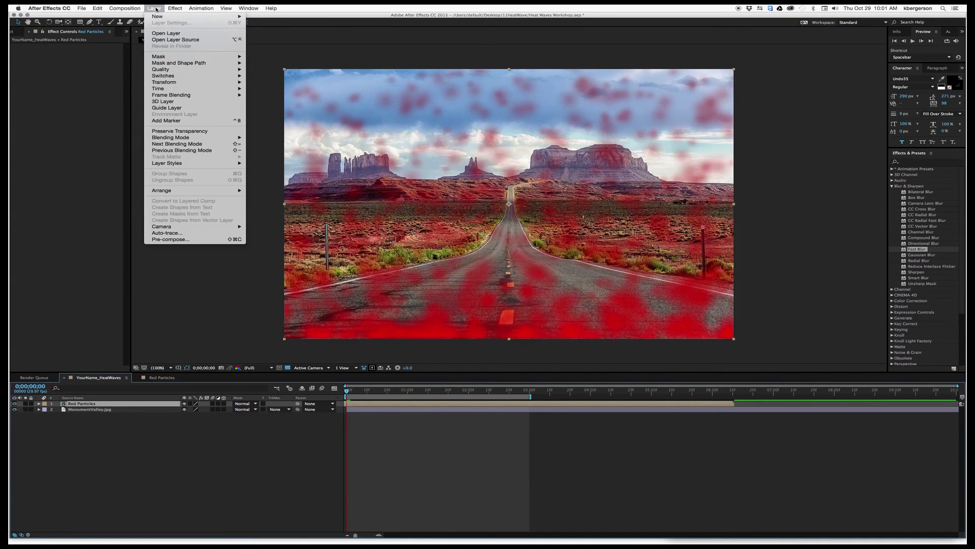
{"action": "mouse_move", "coordinate": [161, 16]}
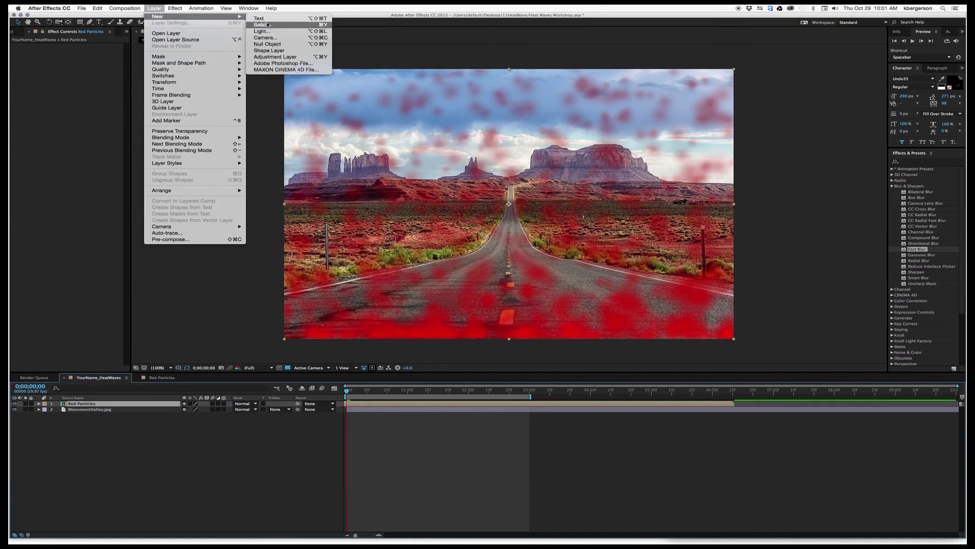
{"action": "left_click", "coordinate": [302, 57]}
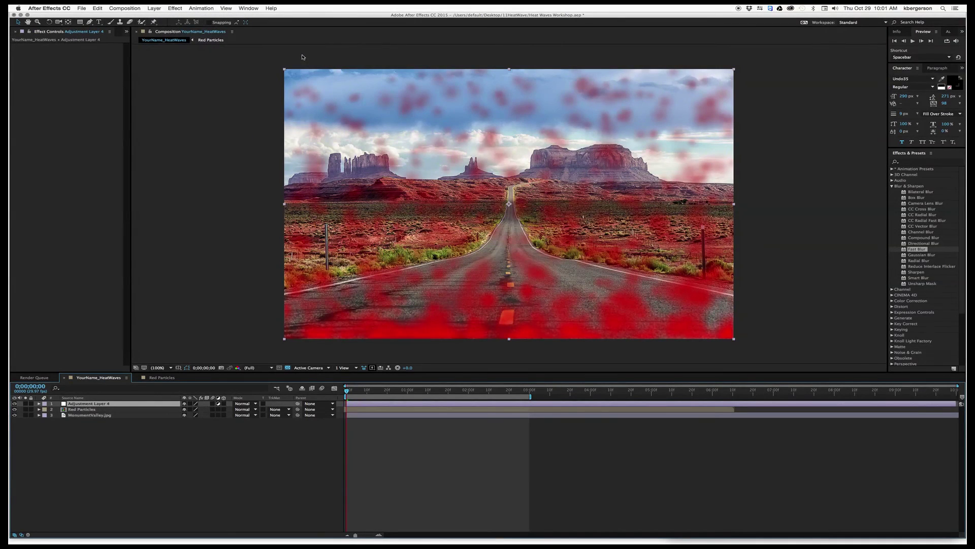
{"action": "key", "text": "Return"}
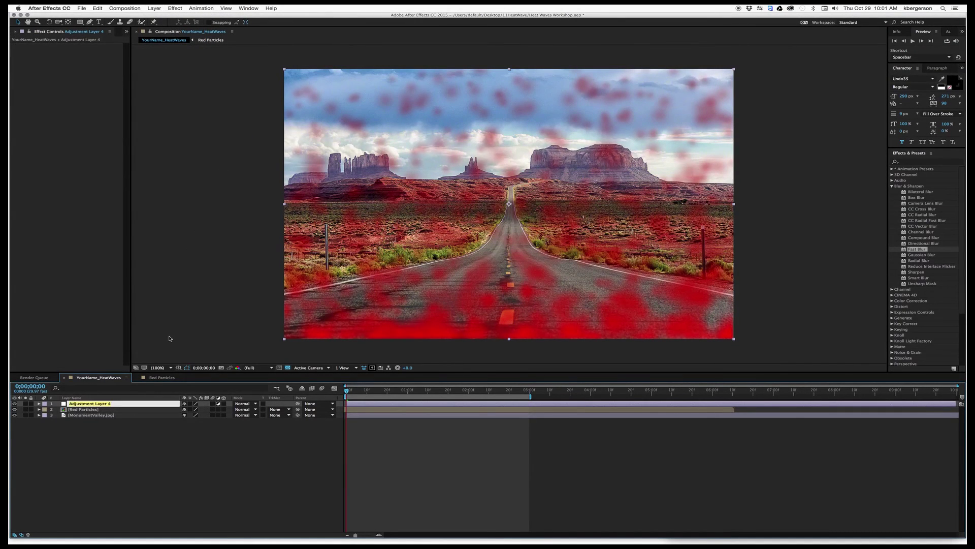
{"action": "type", "text": "Effect"}
{"action": "key", "text": "Return"}
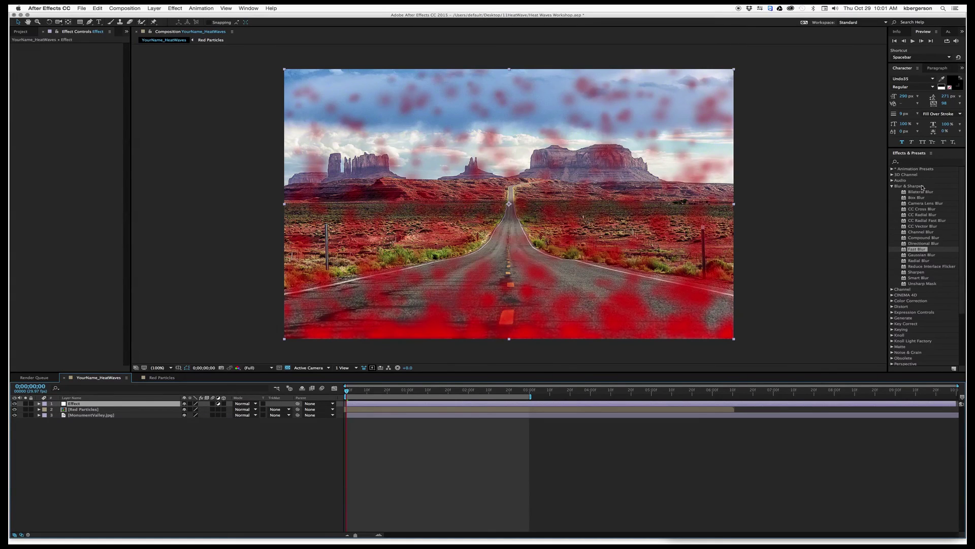
Apply the Distort > Displacement Map effect to the Effect adjustment layer.
{"action": "left_click", "coordinate": [892, 186]}
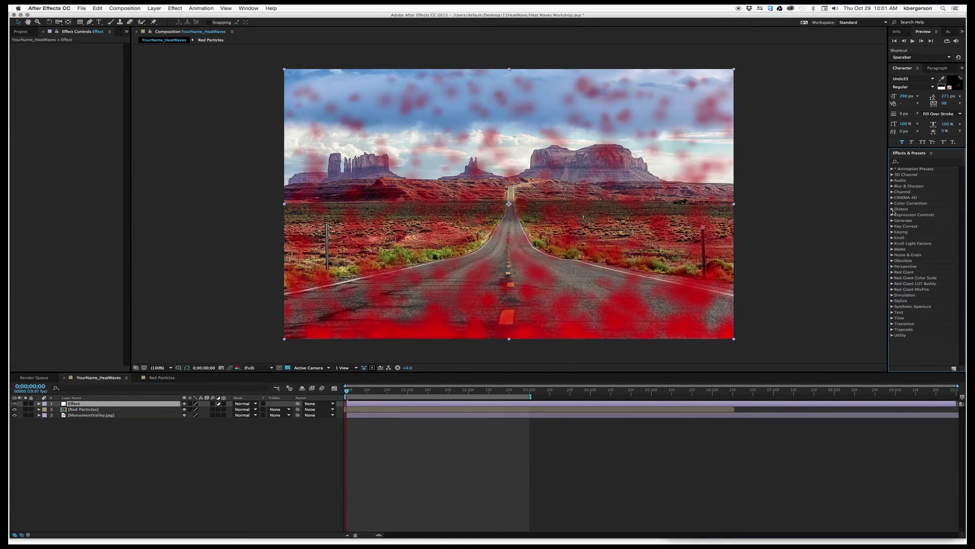
{"action": "left_click", "coordinate": [892, 209]}
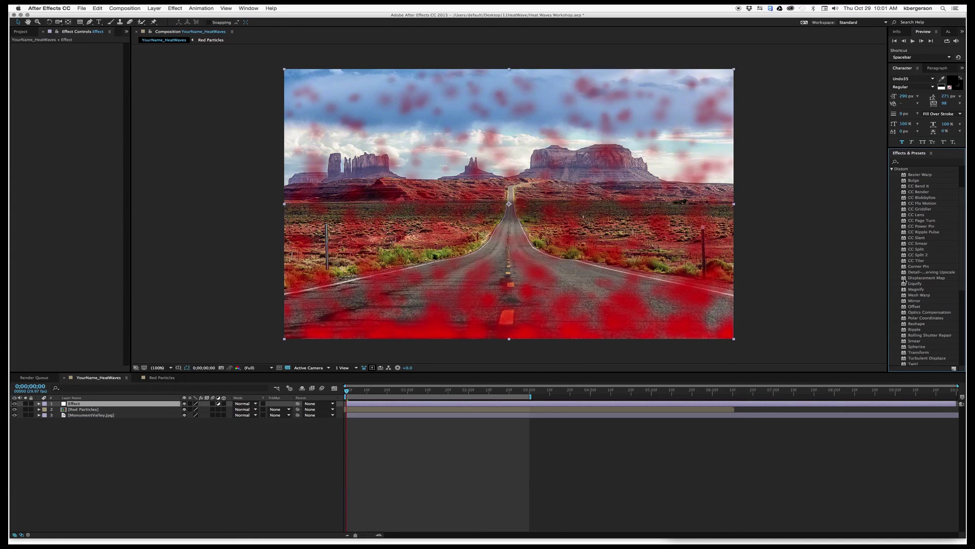
{"action": "left_click_drag", "start_coordinate": [904, 279], "coordinate": [666, 406]}
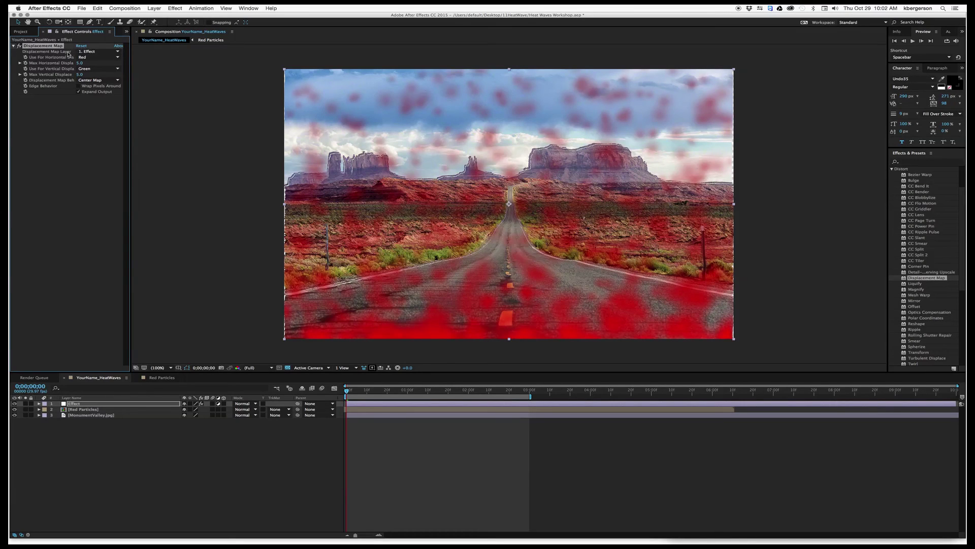
Use Red Particles as the displacement map with Max Horizontal Displacement 10, then hide Red Particles.
{"action": "left_click", "coordinate": [118, 52]}
{"action": "left_click", "coordinate": [118, 77]}
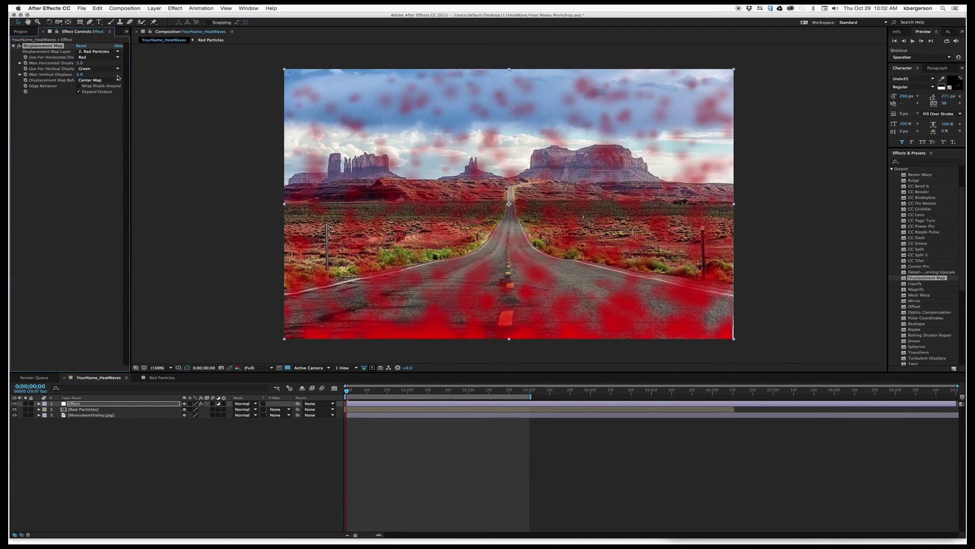
{"action": "left_click", "coordinate": [81, 63]}
{"action": "type", "text": "10"}
{"action": "key", "text": "Return"}
{"action": "left_click", "coordinate": [14, 410]}
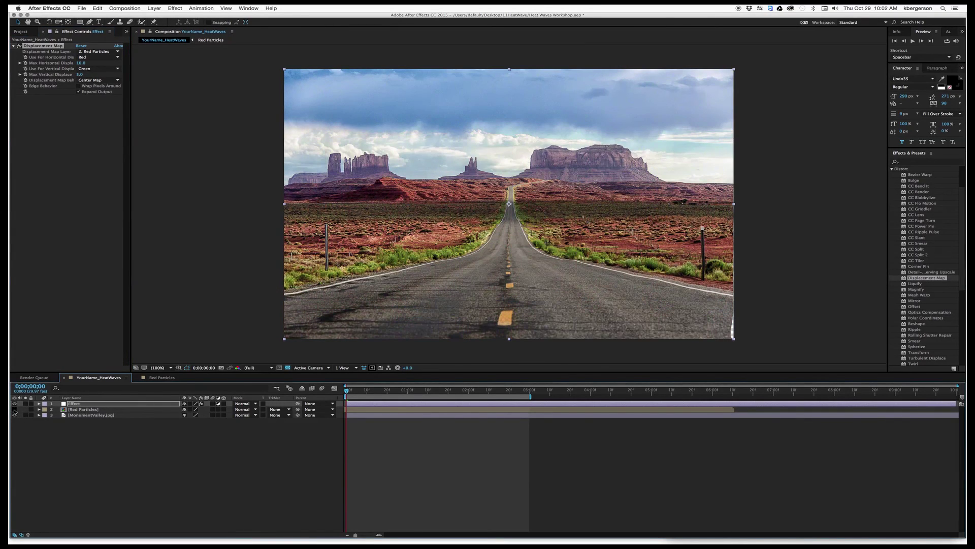
{"action": "key", "text": "space"}
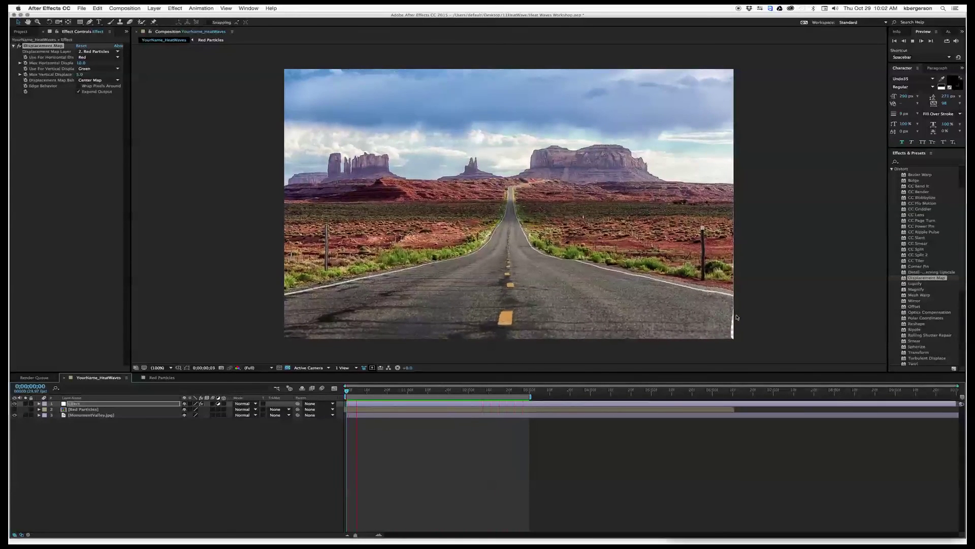
{"action": "key", "text": "space"}
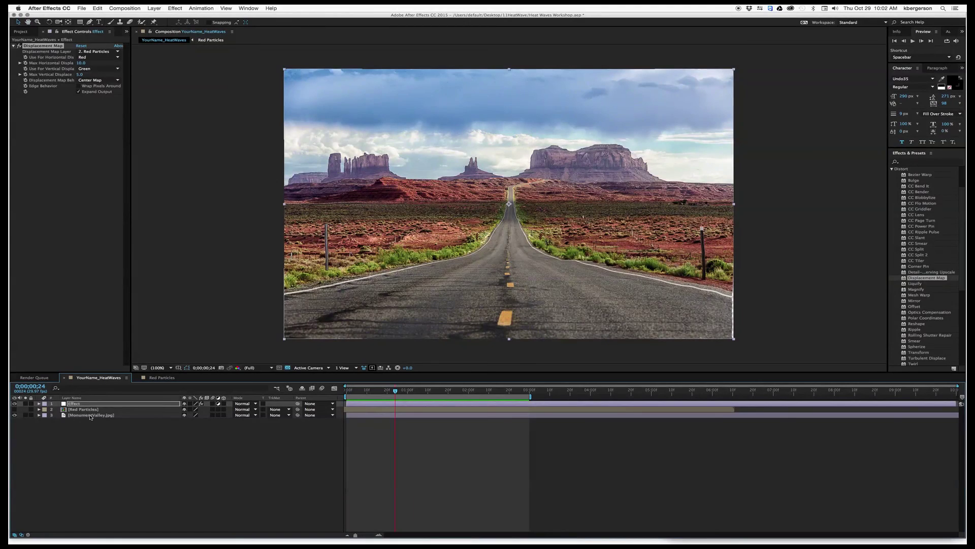
{"action": "left_click", "coordinate": [91, 415]}
Scale the MonumentValley.jpg layer to 102% and preview the result.
{"action": "key", "text": "s"}
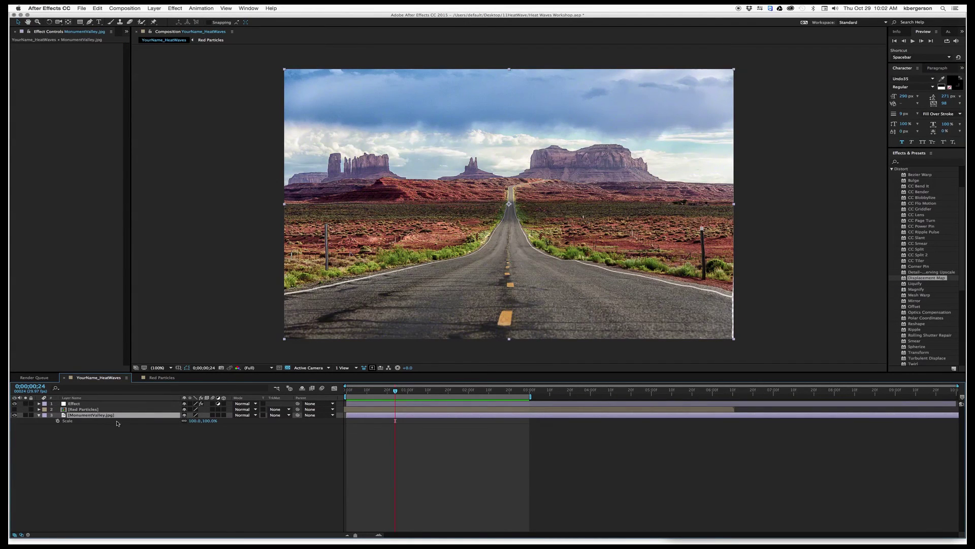
{"action": "left_click", "coordinate": [195, 421]}
{"action": "type", "text": "102"}
{"action": "key", "text": "Return"}
{"action": "key", "text": "space"}
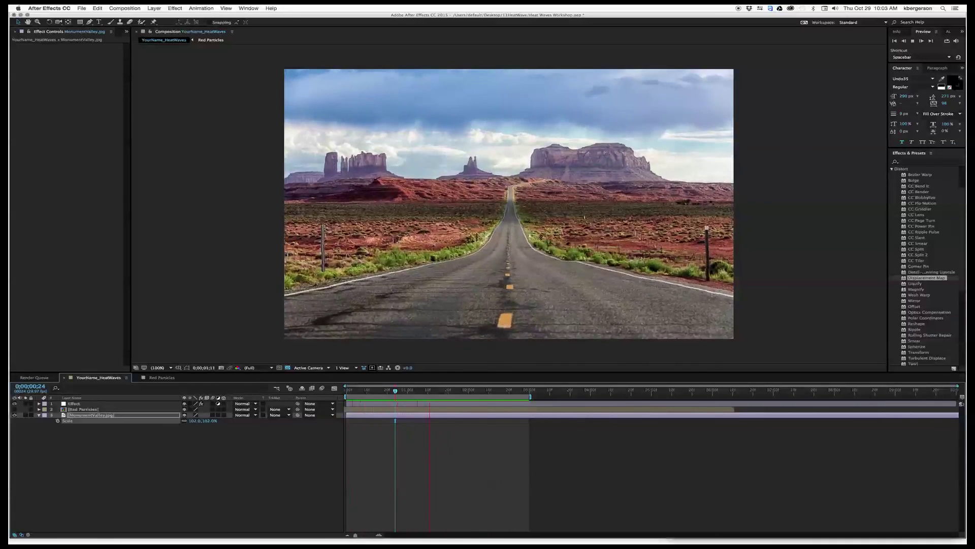
{"action": "key", "text": "space"}
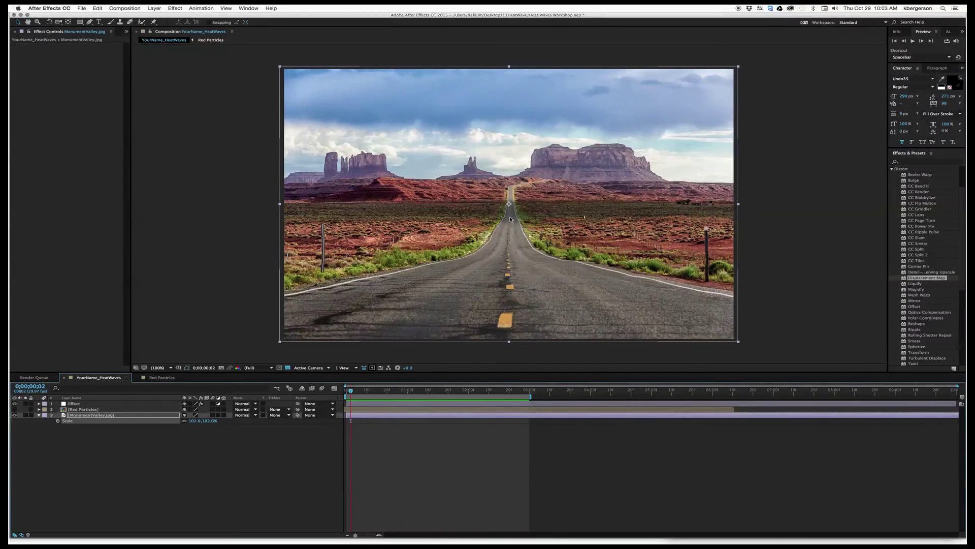
Duplicate the photo layer and name the copy Shimmer.
{"action": "left_click", "coordinate": [99, 448]}
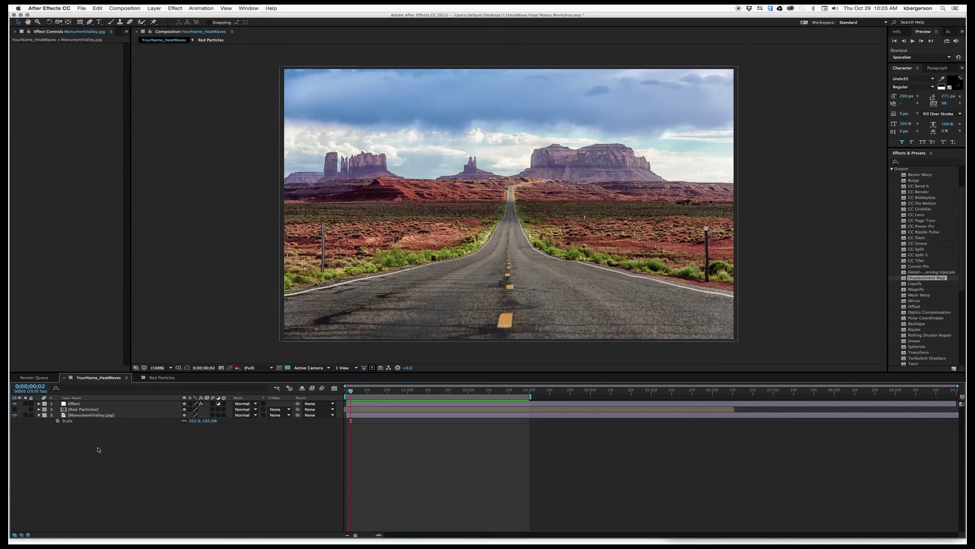
{"action": "left_click", "coordinate": [102, 416]}
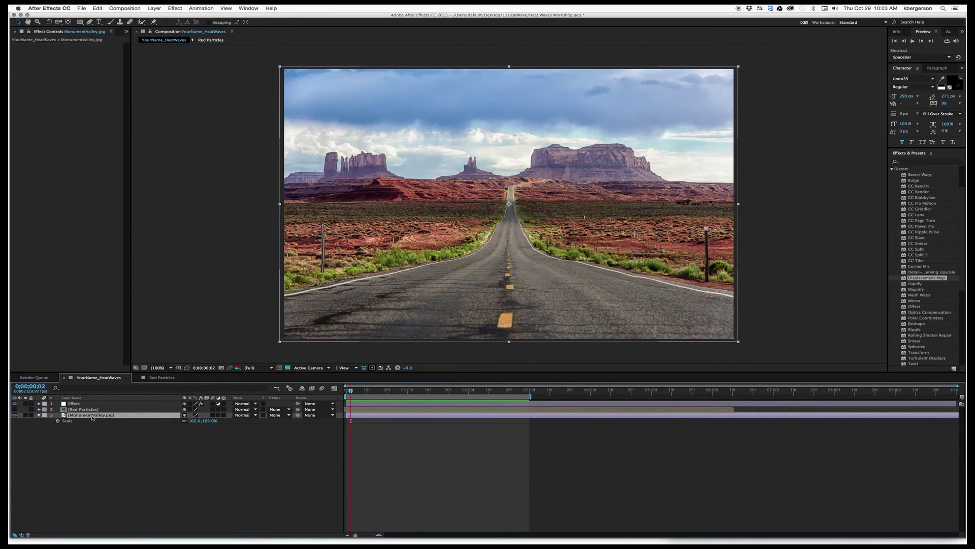
{"action": "key", "text": "super+d"}
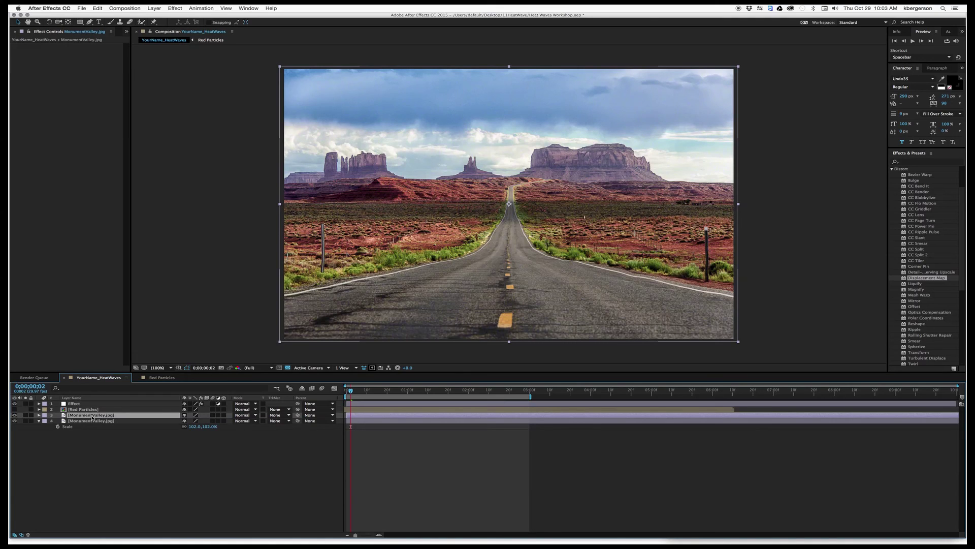
{"action": "key", "text": "Return"}
{"action": "type", "text": "S"}
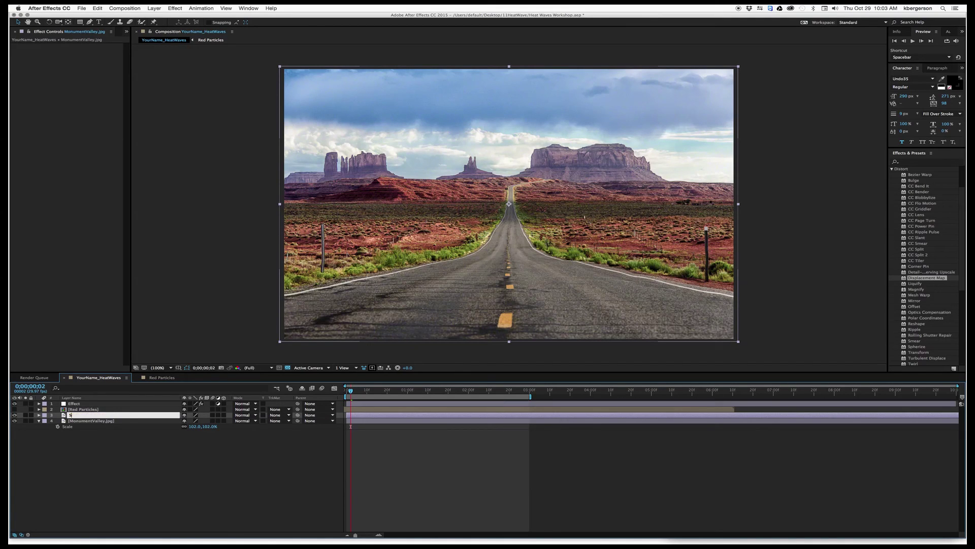
{"action": "type", "text": "himme"}
{"action": "key", "text": "Return"}
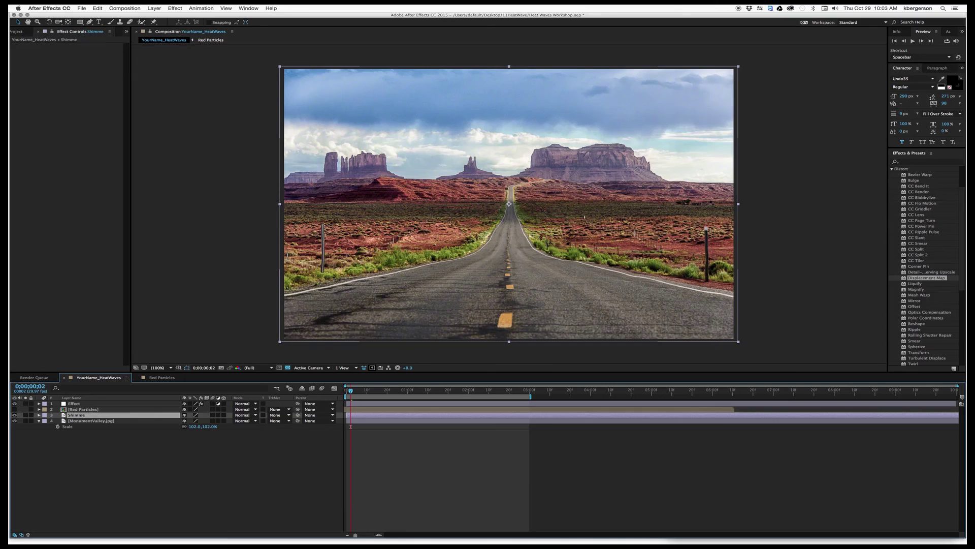
{"action": "key", "text": "Return"}
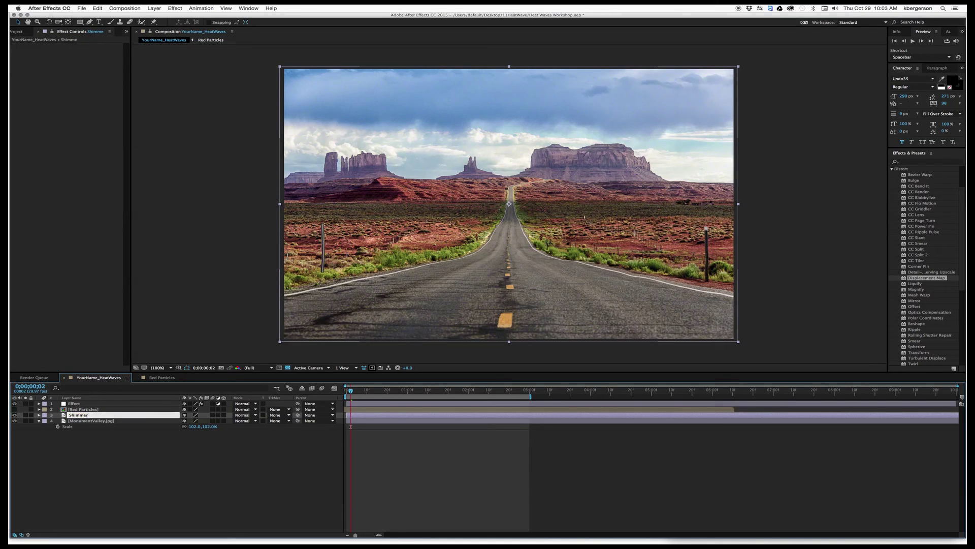
{"action": "type", "text": "r"}
{"action": "key", "text": "Return"}
Flip the Shimmer layer upside down by unlinking scale and setting vertical scale to -102.
{"action": "key", "text": "s"}
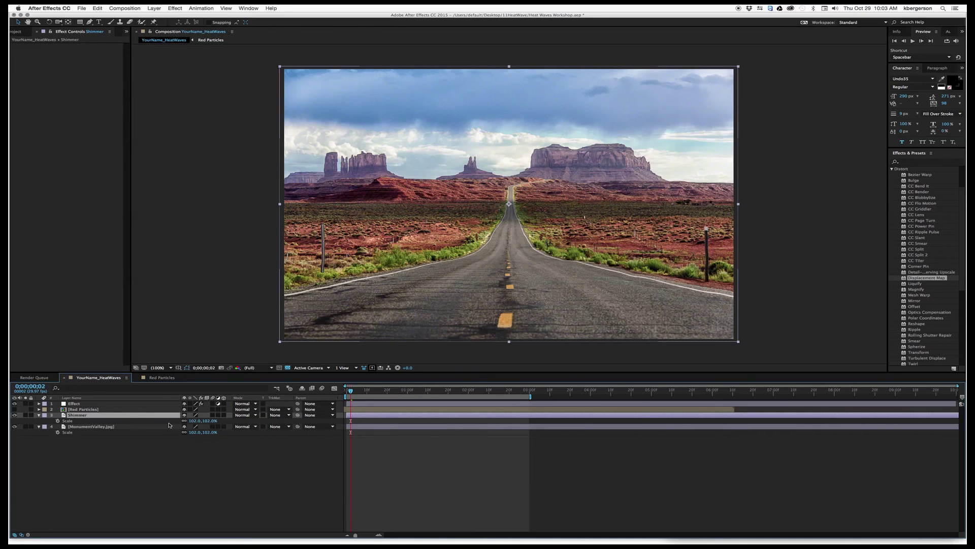
{"action": "left_click", "coordinate": [184, 421]}
{"action": "left_click", "coordinate": [208, 421]}
{"action": "type", "text": "-102"}
{"action": "key", "text": "Return"}
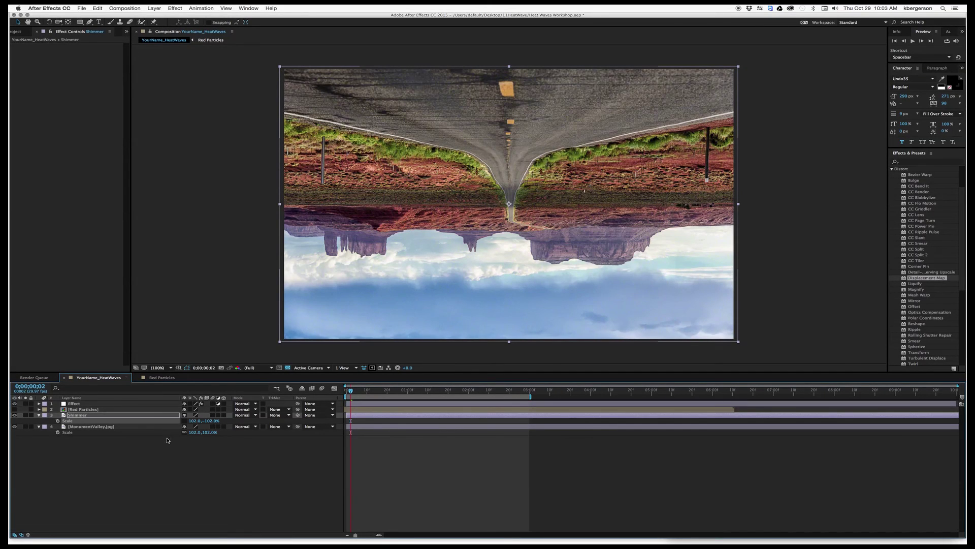
Set the Shimmer layer's opacity to 35%.
{"action": "key", "text": "t"}
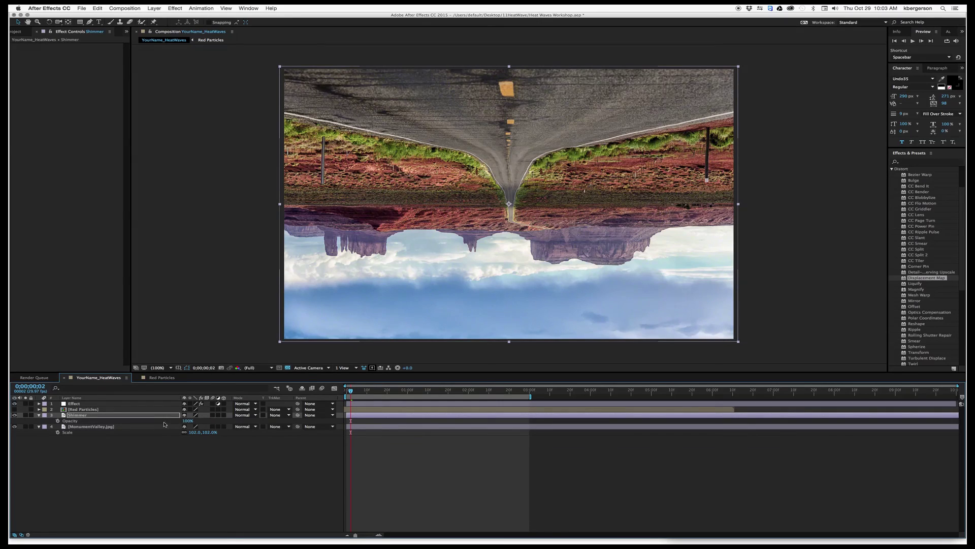
{"action": "left_click", "coordinate": [187, 421]}
{"action": "type", "text": "35"}
{"action": "key", "text": "Return"}
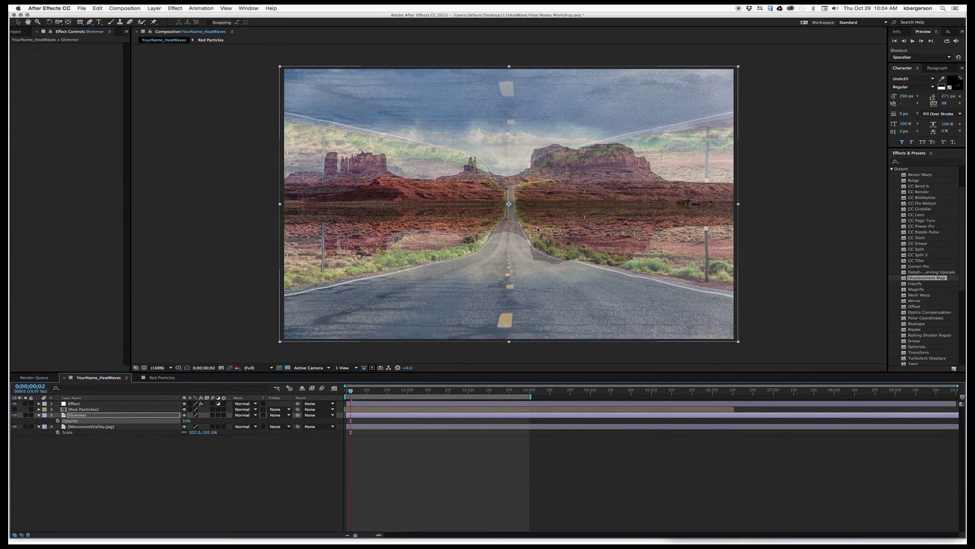
Zoom the viewer to 400% onto the distant road and draw the first thin mask across it.
{"action": "left_click", "coordinate": [171, 367]}
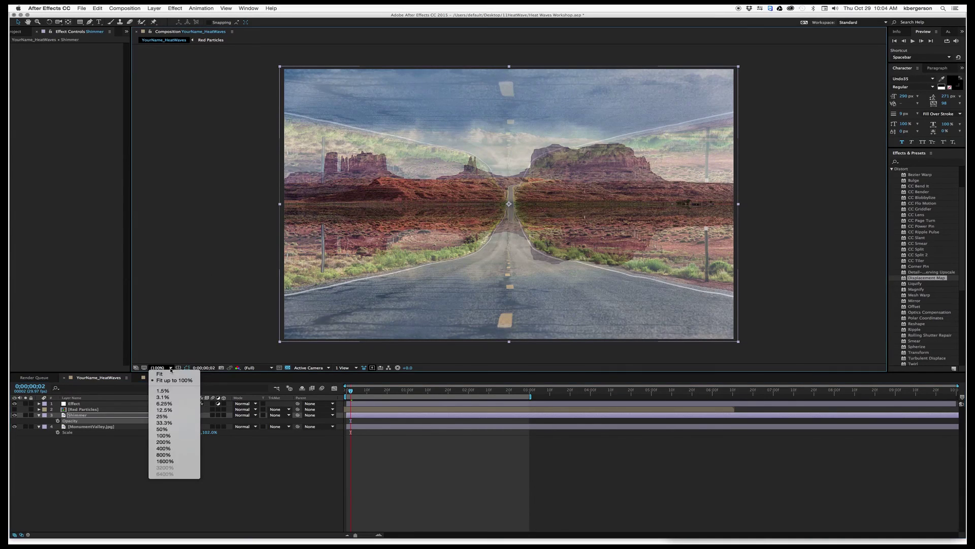
{"action": "left_click", "coordinate": [165, 449]}
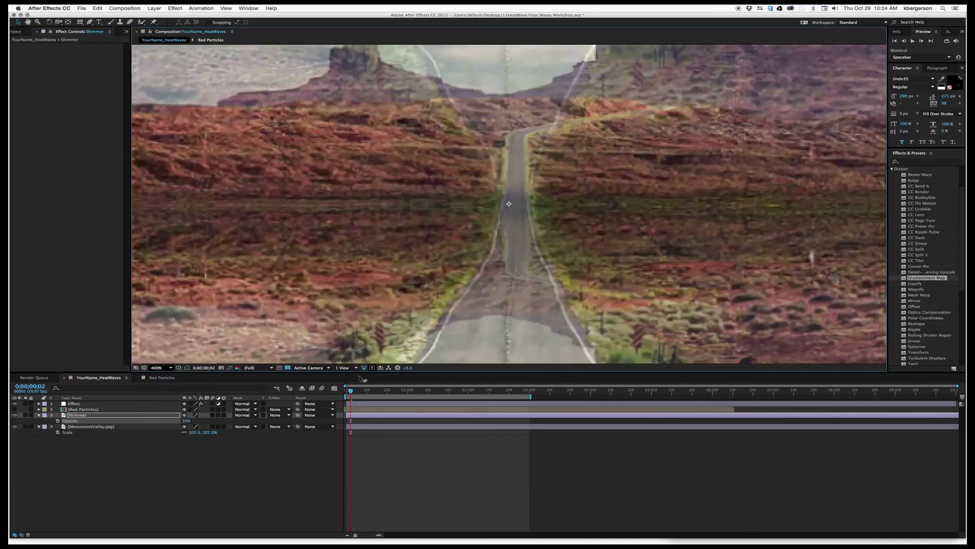
{"action": "key", "text": "h"}
{"action": "left_click_drag", "start_coordinate": [527, 324], "coordinate": [501, 205]}
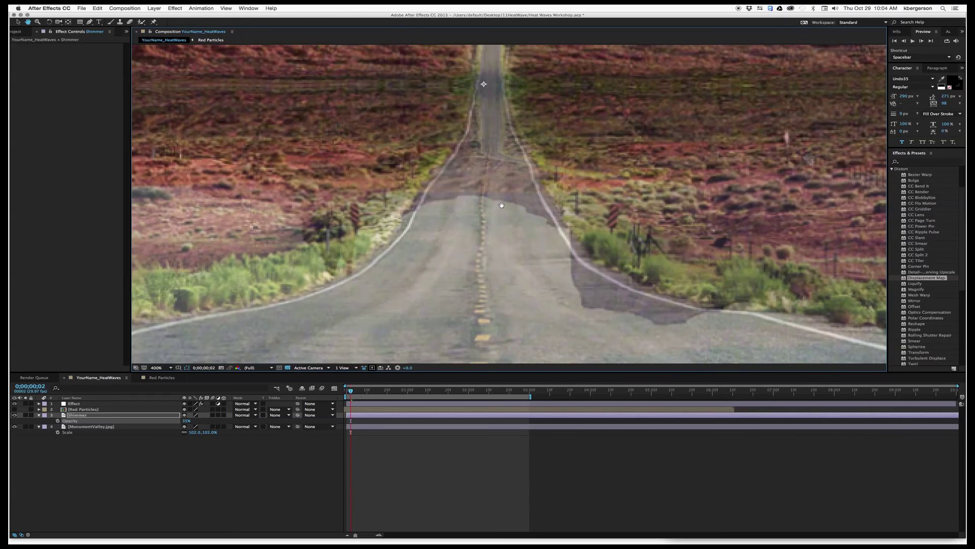
{"action": "left_click", "coordinate": [89, 22]}
{"action": "left_click", "coordinate": [89, 23]}
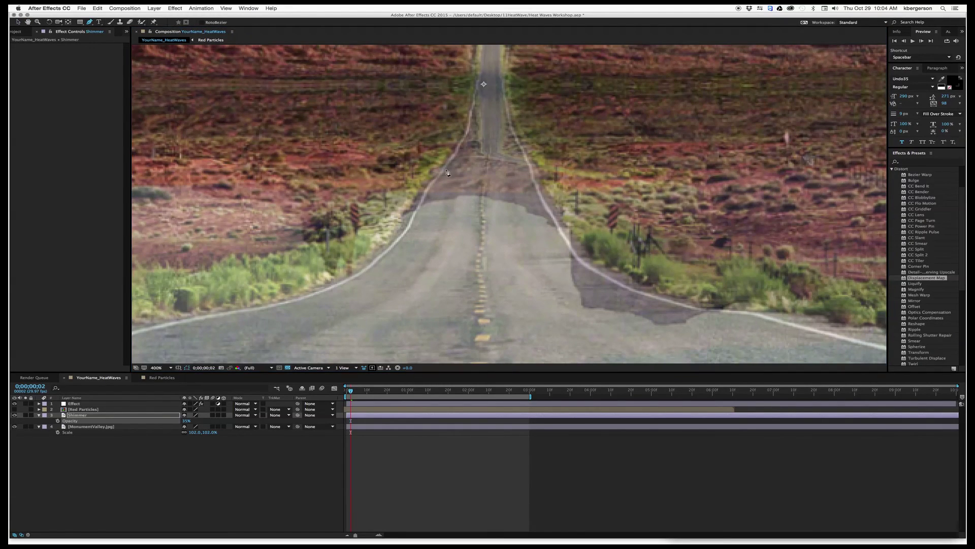
{"action": "left_click", "coordinate": [427, 193]}
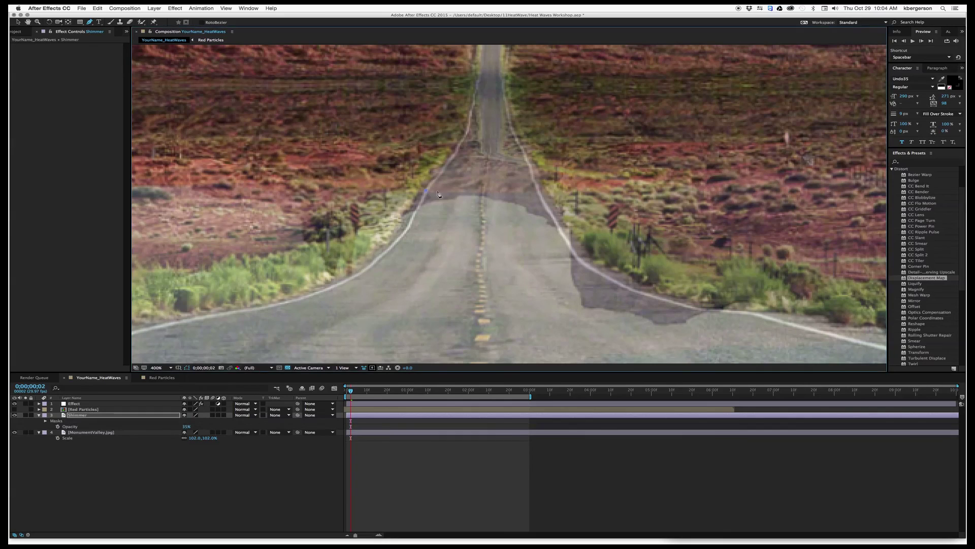
{"action": "left_click", "coordinate": [540, 193]}
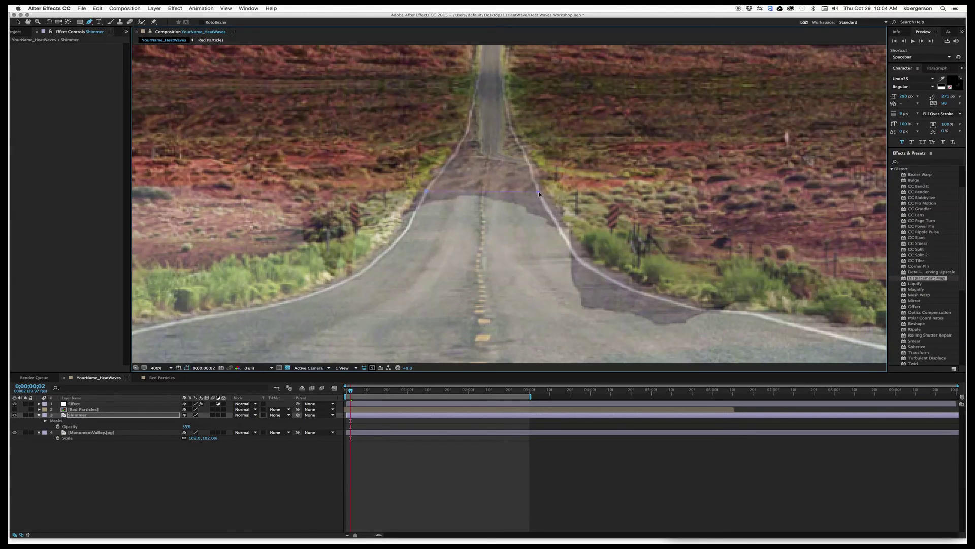
{"action": "left_click", "coordinate": [428, 192]}
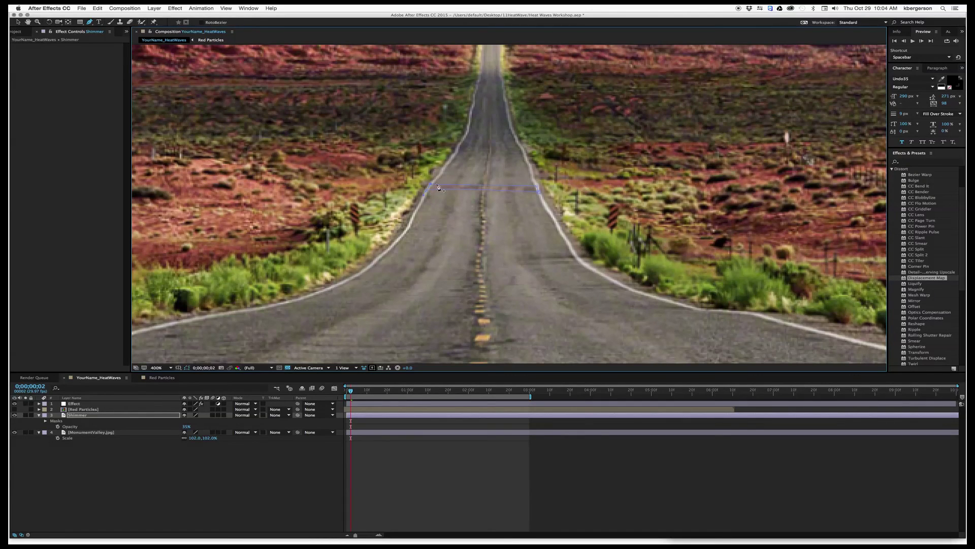
Draw the second and third thin closed masks across the road near the horizon.
{"action": "left_click", "coordinate": [435, 179]}
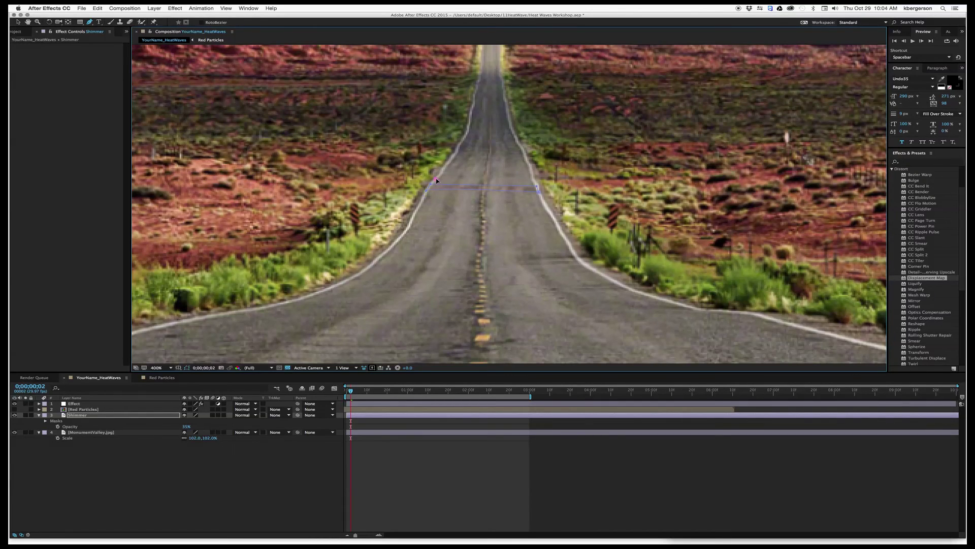
{"action": "left_click", "coordinate": [534, 179]}
{"action": "left_click", "coordinate": [533, 173]}
{"action": "left_click", "coordinate": [440, 174]}
{"action": "left_click", "coordinate": [437, 178]}
{"action": "left_click", "coordinate": [530, 168]}
{"action": "left_click", "coordinate": [448, 162]}
{"action": "left_click", "coordinate": [444, 172]}
Set the Shimmer layer's blend mode to Screen and expand its Masks down to Mask 1.
{"action": "left_click", "coordinate": [256, 416]}
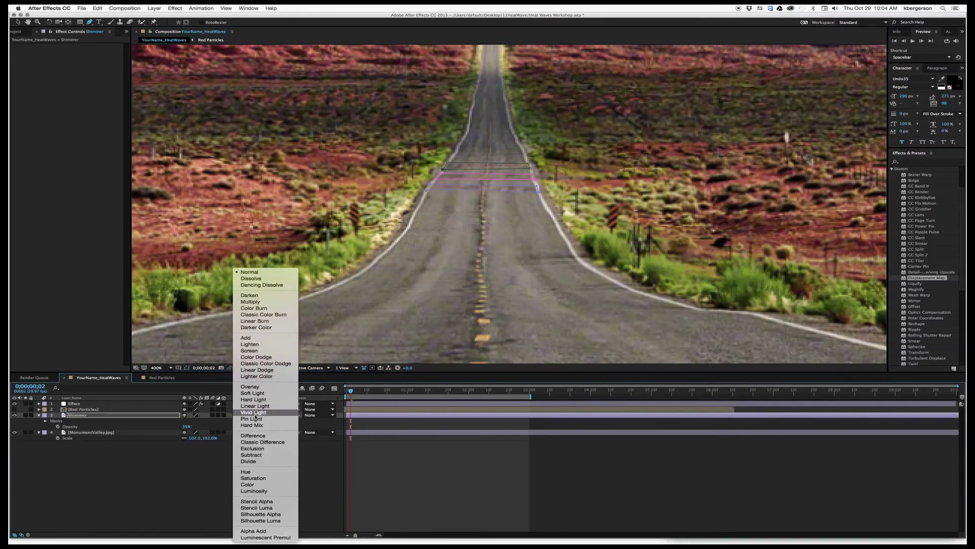
{"action": "left_click", "coordinate": [258, 351]}
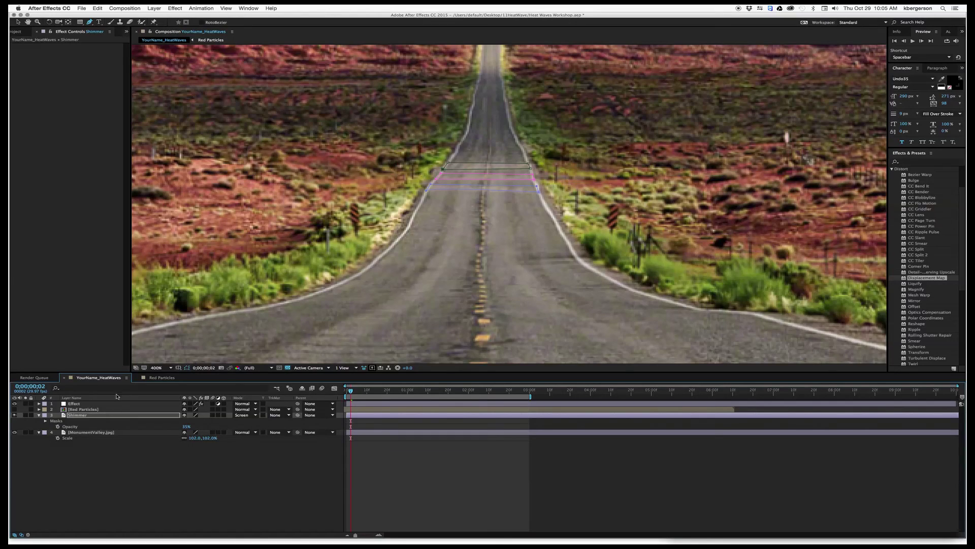
{"action": "left_click", "coordinate": [39, 416]}
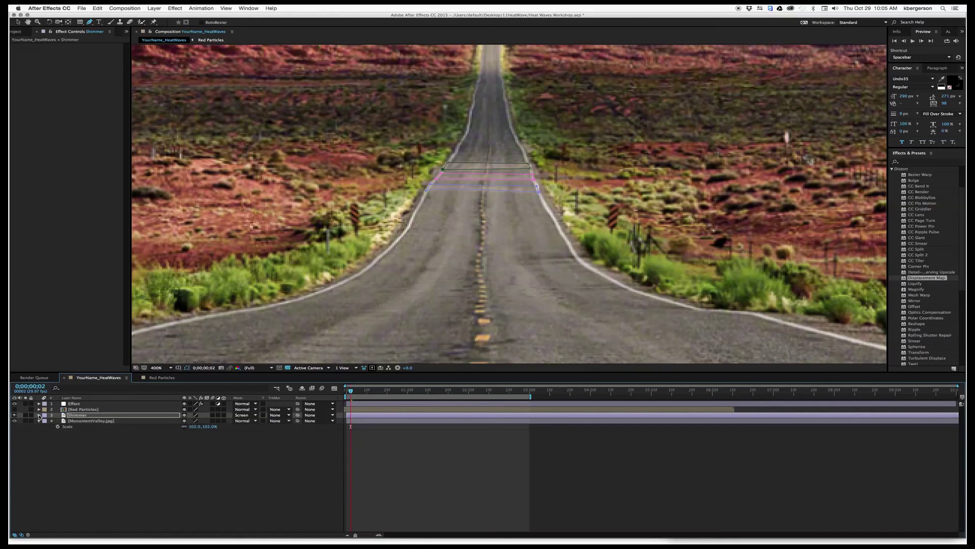
{"action": "left_click", "coordinate": [39, 416]}
{"action": "left_click", "coordinate": [46, 421]}
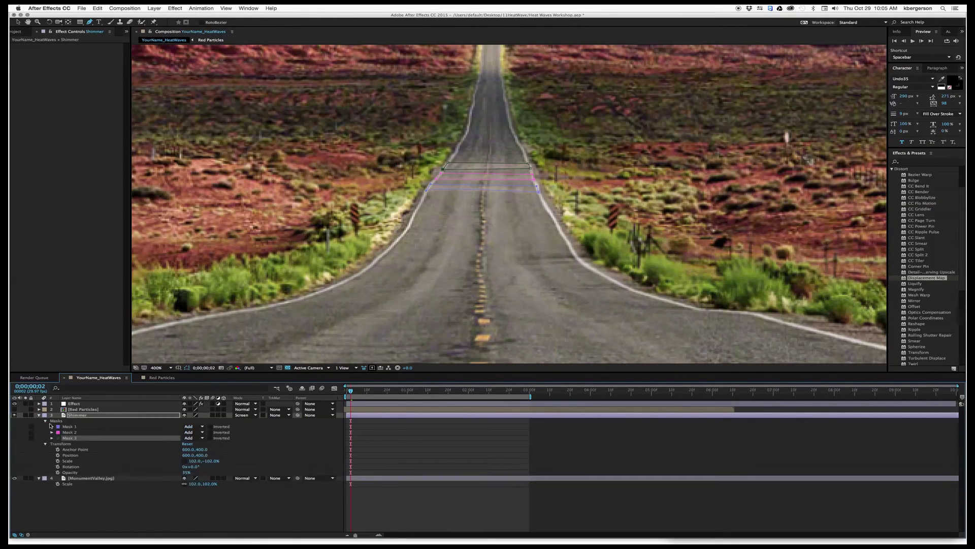
{"action": "left_click", "coordinate": [52, 426]}
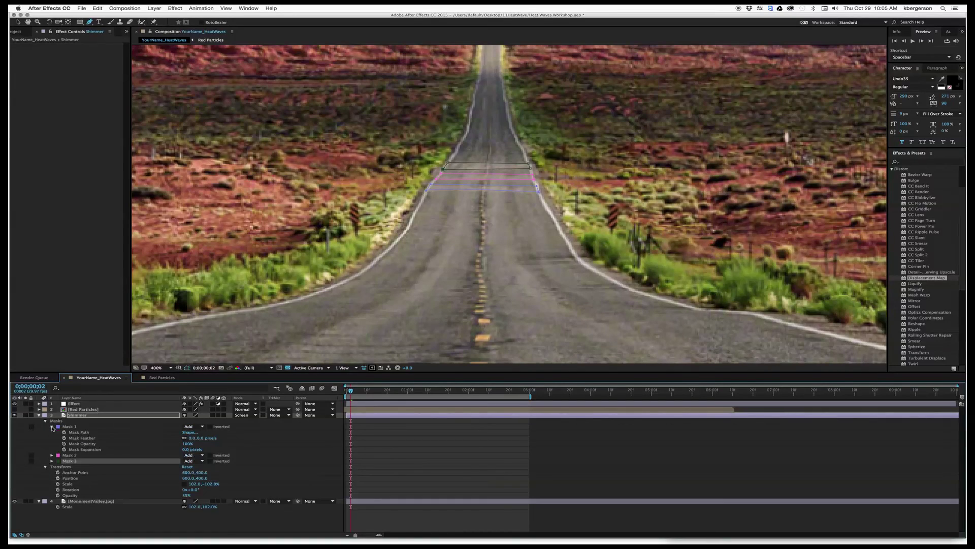
Add wiggle(1,2) to Mask 1's expansion and wiggle(1.2,2.3) to Mask 2's expansion.
{"action": "left_click", "coordinate": [64, 449], "text": "alt"}
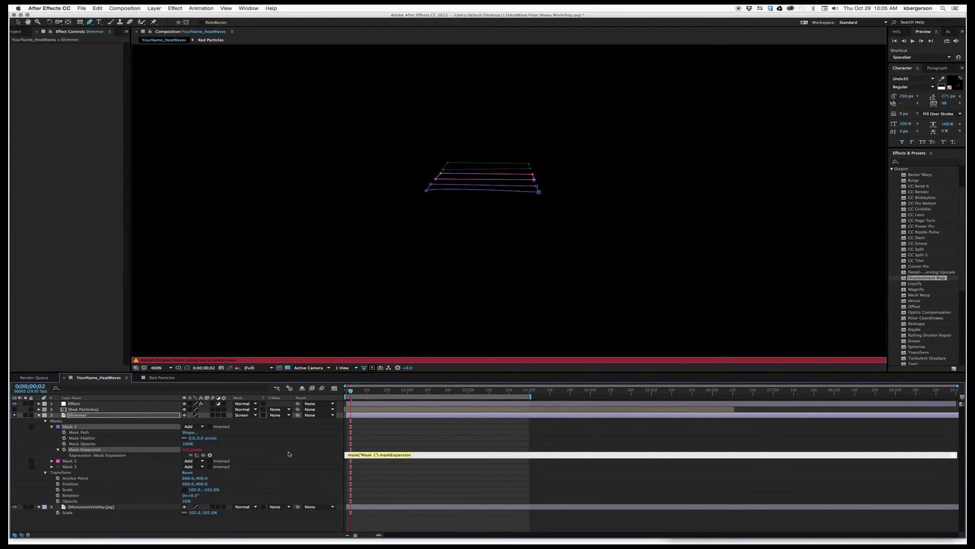
{"action": "type", "text": "wiggle(1,2"}
{"action": "left_click", "coordinate": [276, 461]}
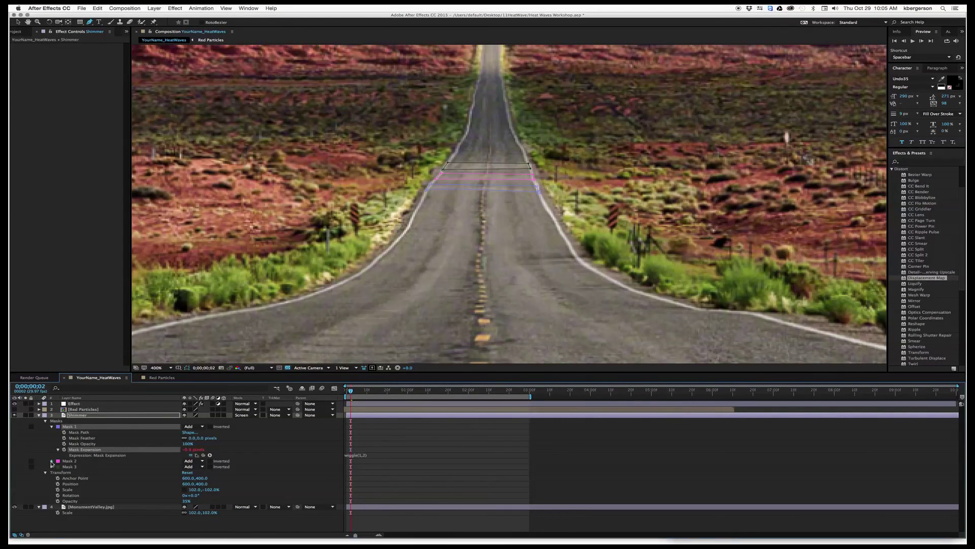
{"action": "left_click", "coordinate": [52, 461]}
{"action": "left_click", "coordinate": [64, 483], "text": "alt"}
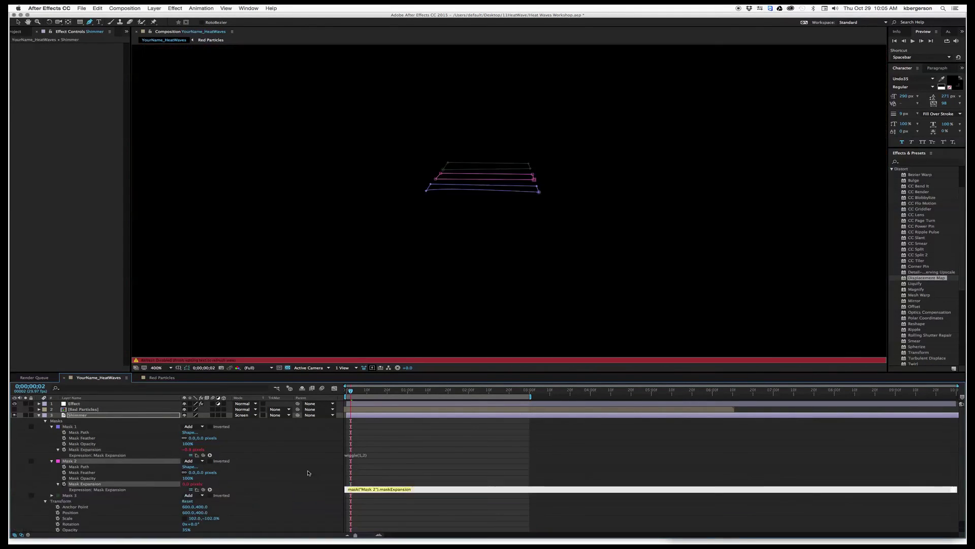
{"action": "type", "text": "wiggle(1,2,2,3"}
{"action": "key", "text": "KP_Enter"}
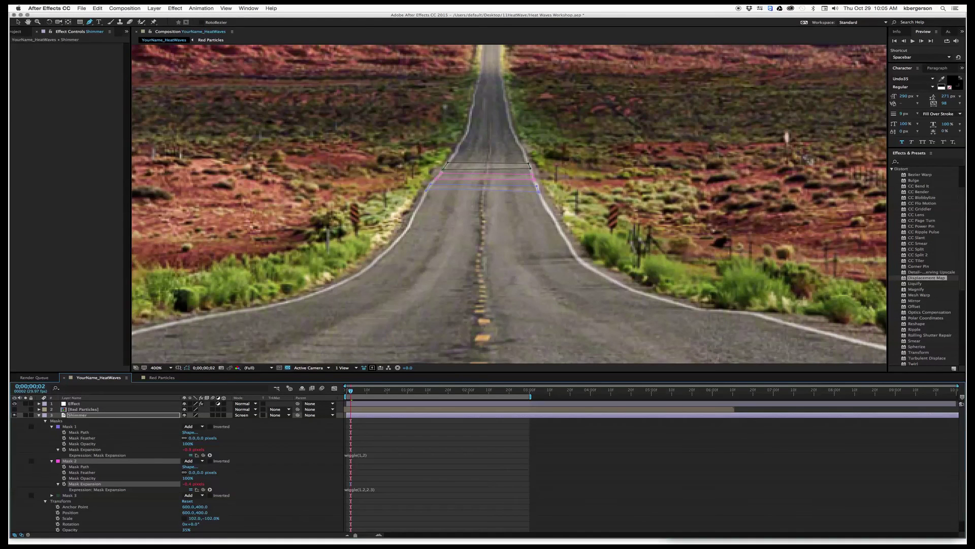
Add a wiggle expression to Mask 3's expansion and preview the shimmer.
{"action": "left_click", "coordinate": [53, 496]}
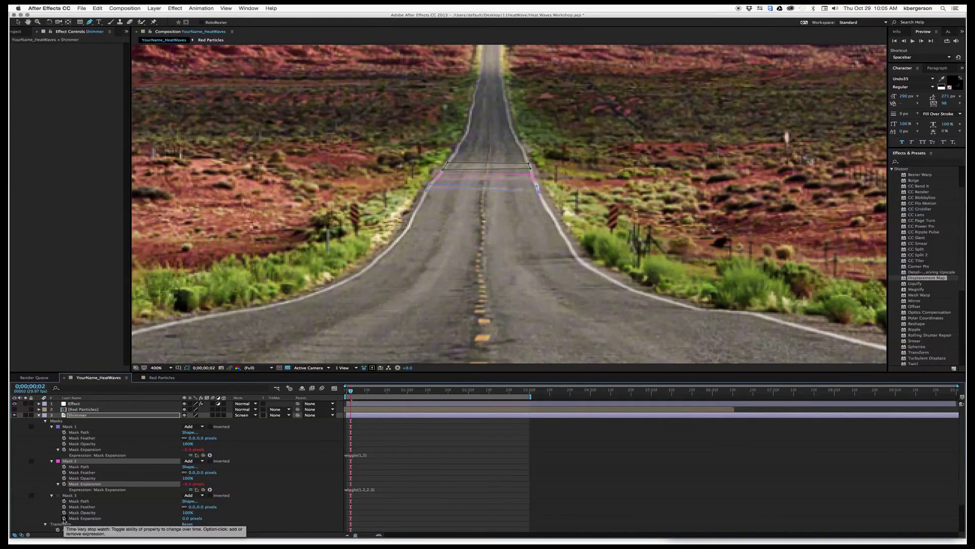
{"action": "left_click", "coordinate": [64, 518], "text": "alt"}
{"action": "type", "text": "wiggle(1.9=8,1.9"}
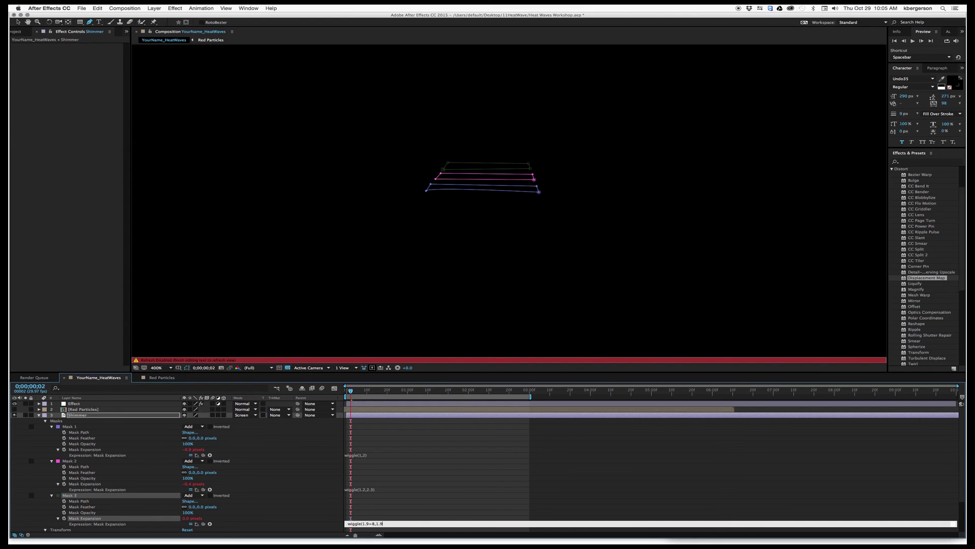
{"action": "key", "text": "KP_Enter"}
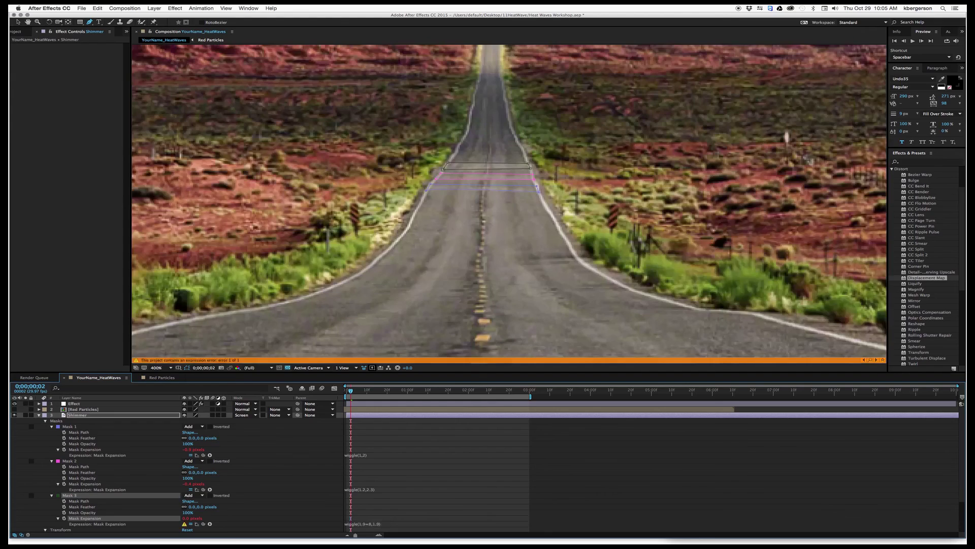
{"action": "key", "text": "space"}
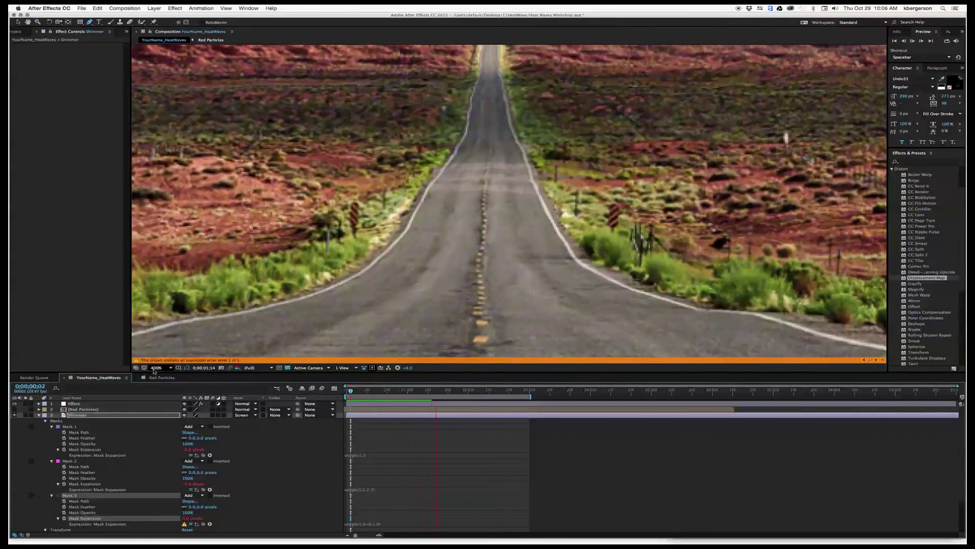
{"action": "key", "text": "space"}
Return the viewer to 100%, hide the mask outlines, and preview the shimmer again.
{"action": "left_click", "coordinate": [171, 370]}
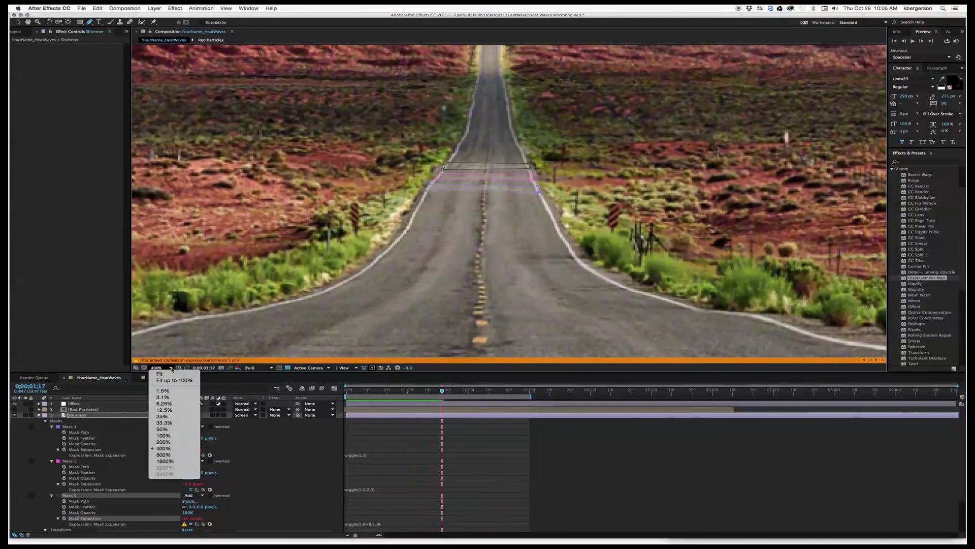
{"action": "left_click", "coordinate": [173, 382]}
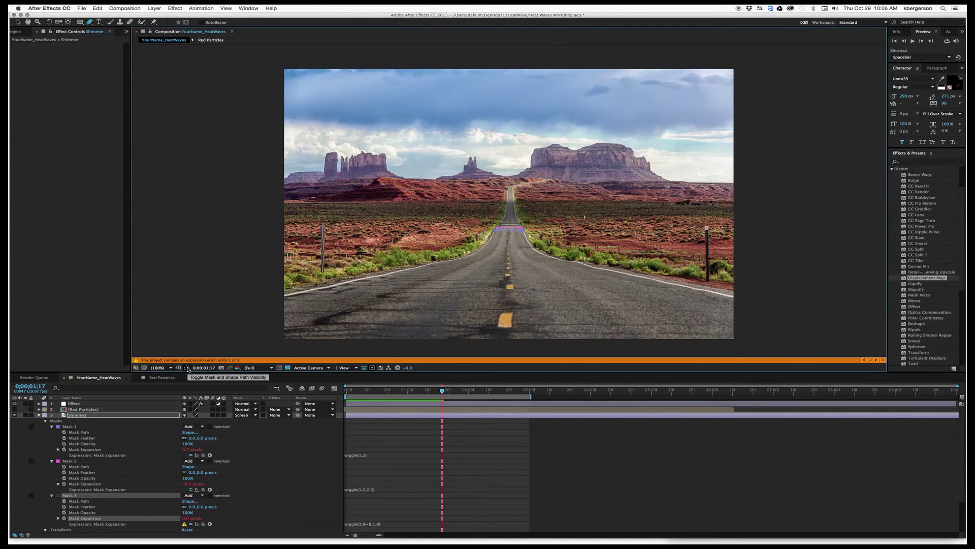
{"action": "left_click", "coordinate": [188, 369]}
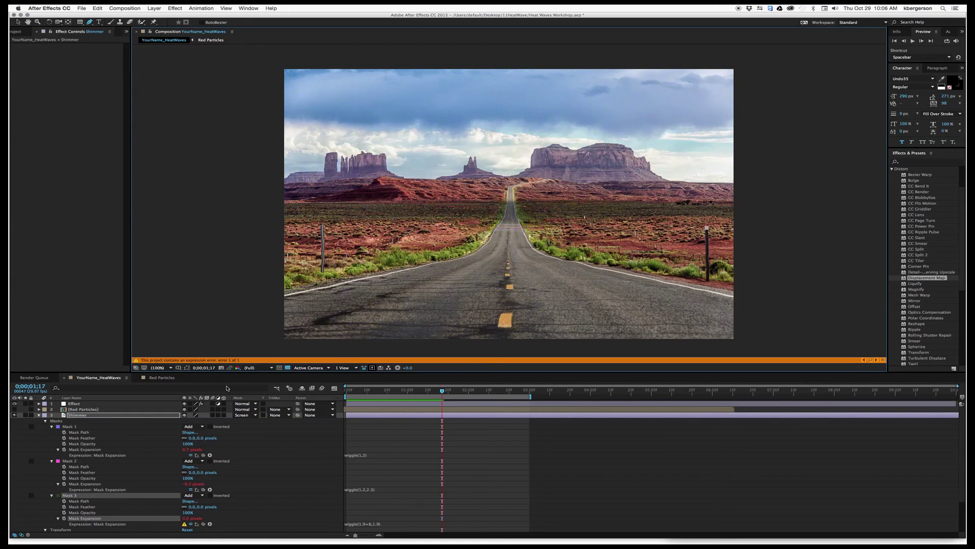
{"action": "key", "text": "space"}
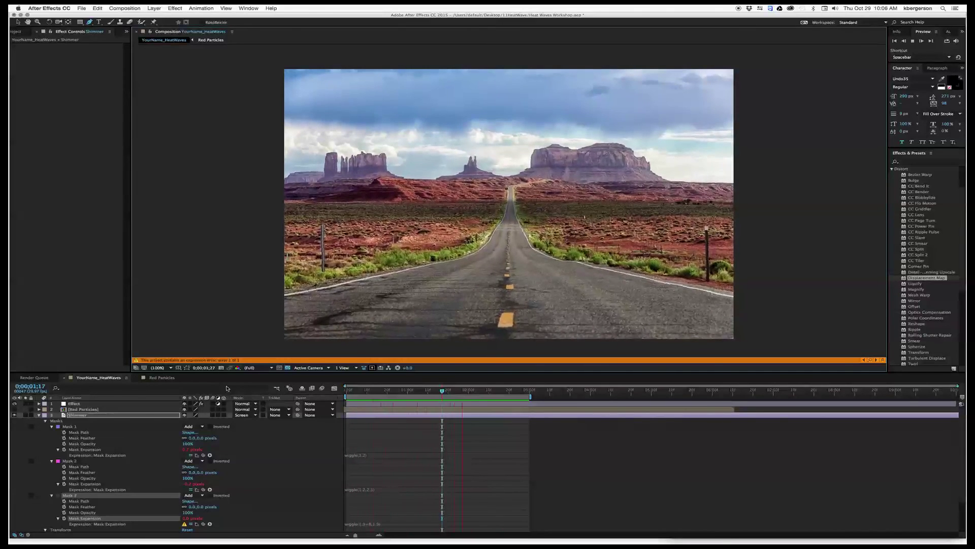
{"action": "key", "text": "space"}
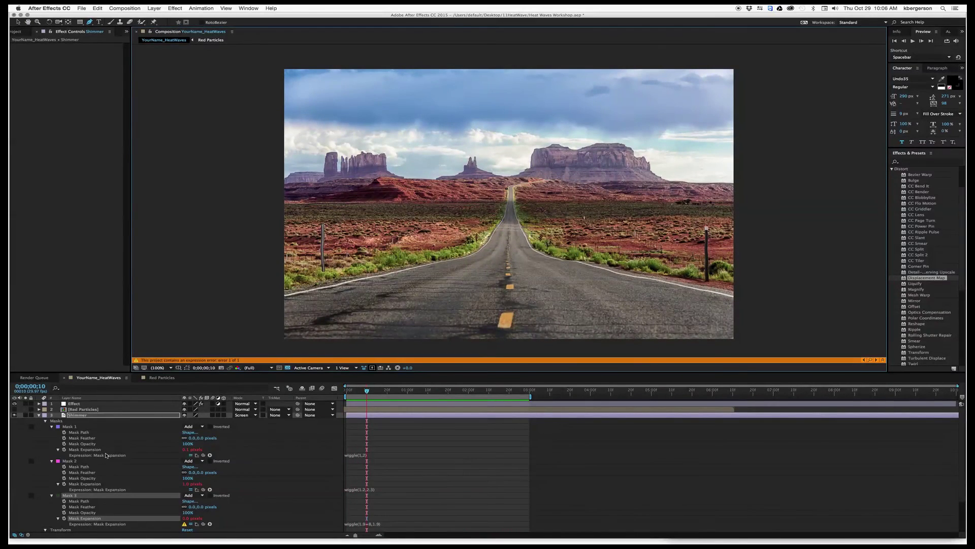
Give all three Shimmer masks a 3-pixel feather and preview the result.
{"action": "left_click", "coordinate": [191, 438]}
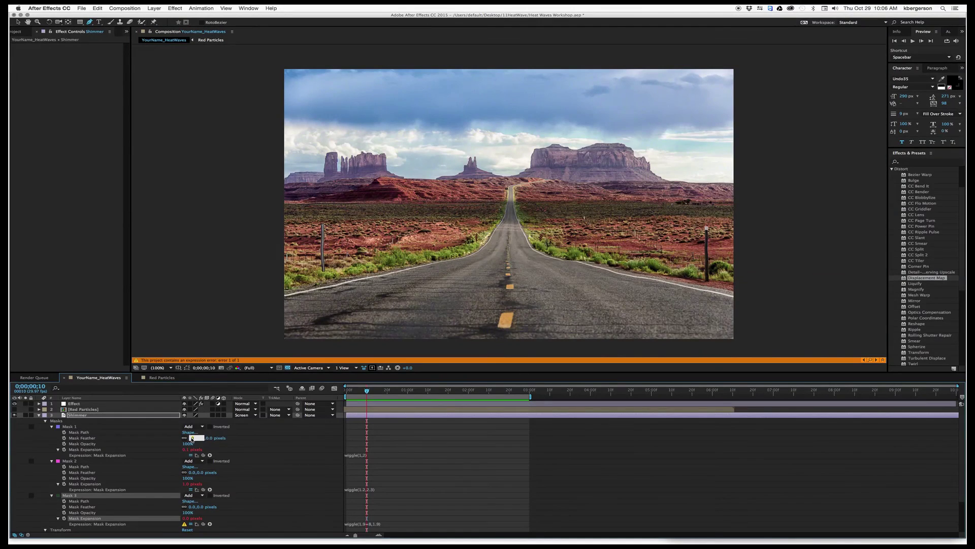
{"action": "type", "text": "3"}
{"action": "key", "text": "Return"}
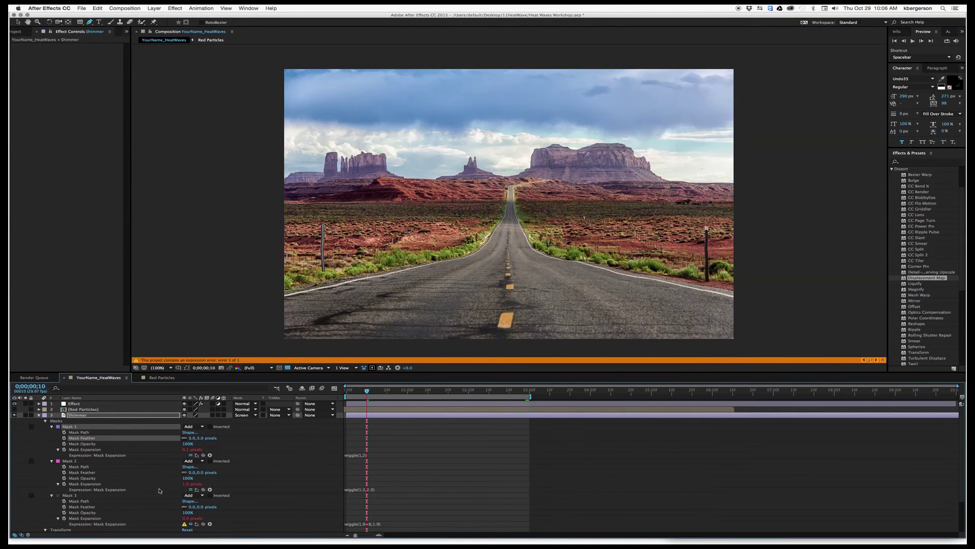
{"action": "left_click", "coordinate": [191, 473]}
{"action": "type", "text": "3"}
{"action": "key", "text": "Return"}
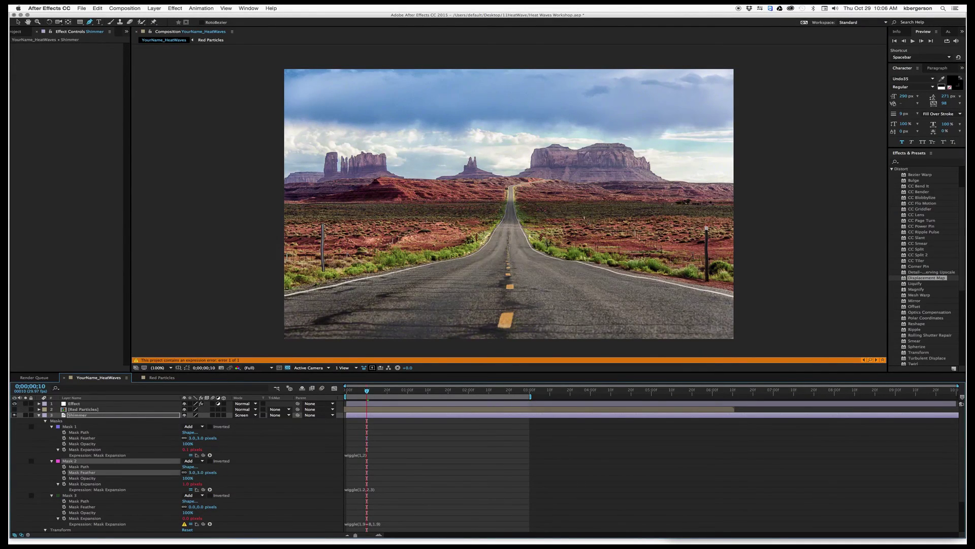
{"action": "left_click", "coordinate": [192, 507]}
{"action": "key", "text": "Return"}
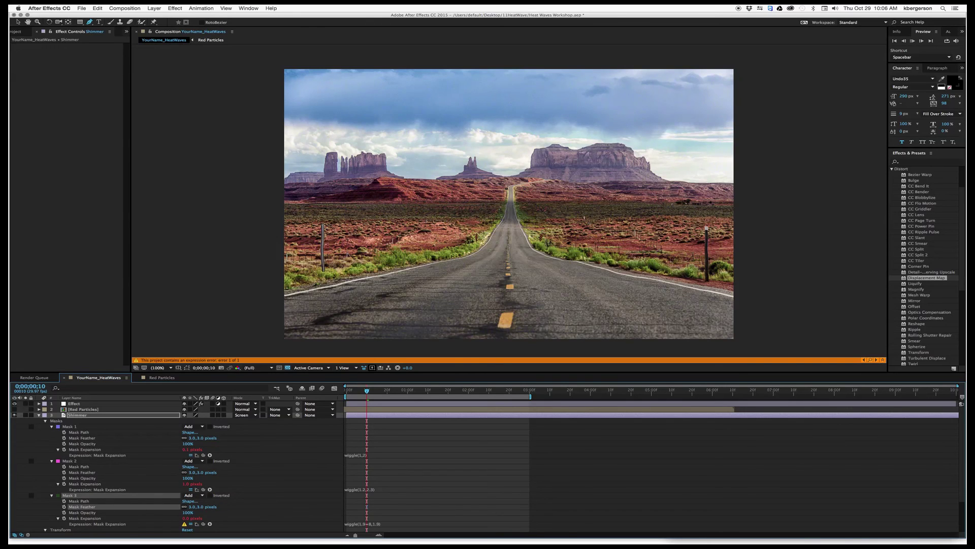
{"action": "key", "text": "space"}
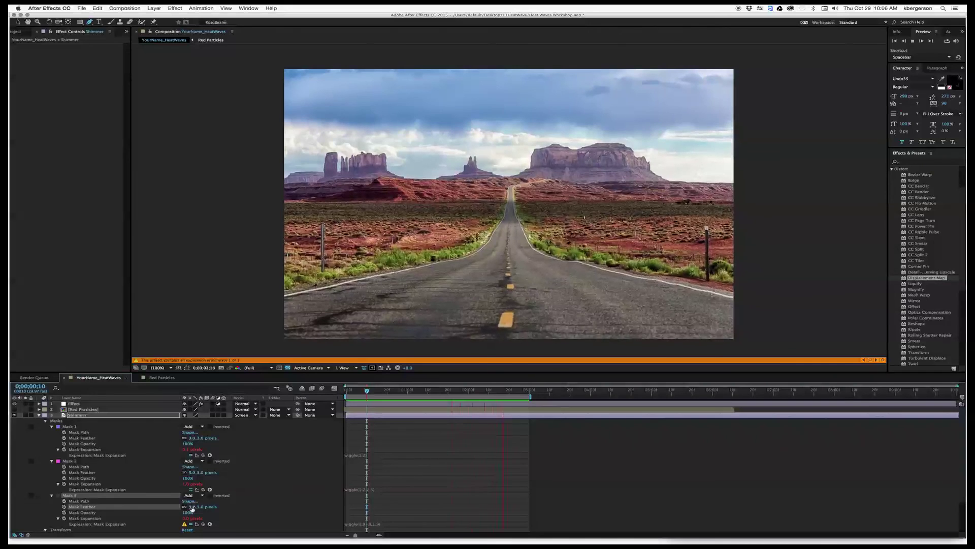
{"action": "key", "text": "space"}
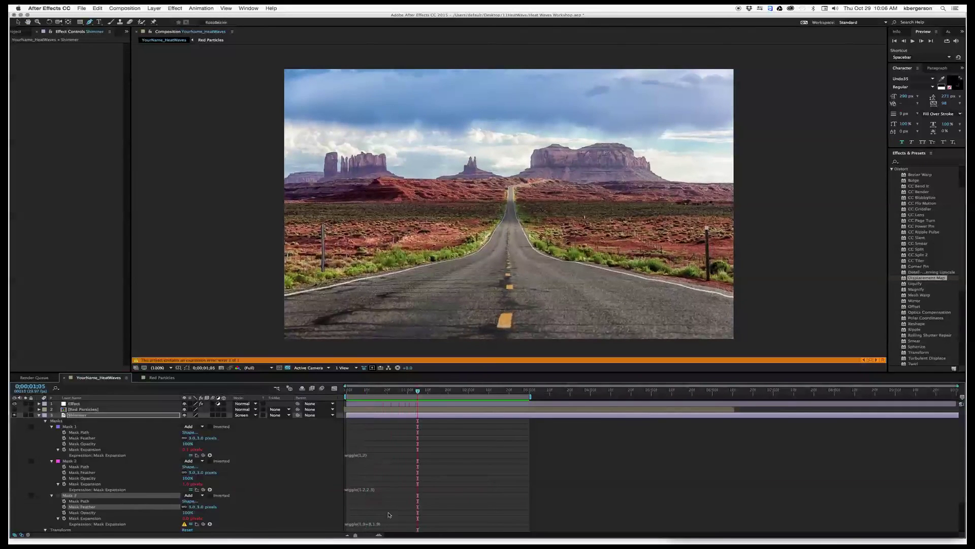
Correct Mask 3's expansion expression to wiggle(1.8,1.9), clearing the expression error.
{"action": "left_click", "coordinate": [387, 524]}
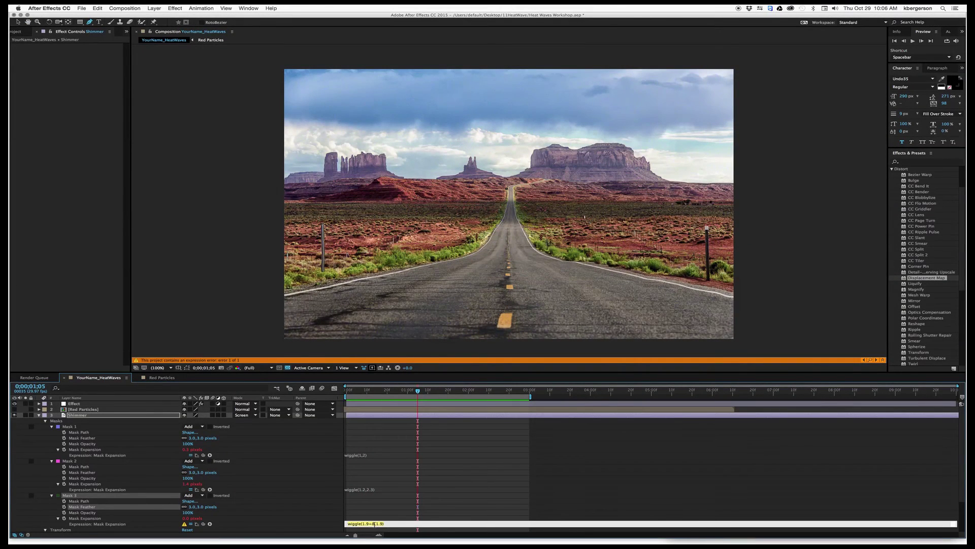
{"action": "key", "text": "BackSpace"}
{"action": "key", "text": "BackSpace"}
{"action": "key", "text": "BackSpace"}
{"action": "key", "text": "BackSpace"}
{"action": "type", "text": ".8"}
{"action": "key", "text": "KP_Enter"}
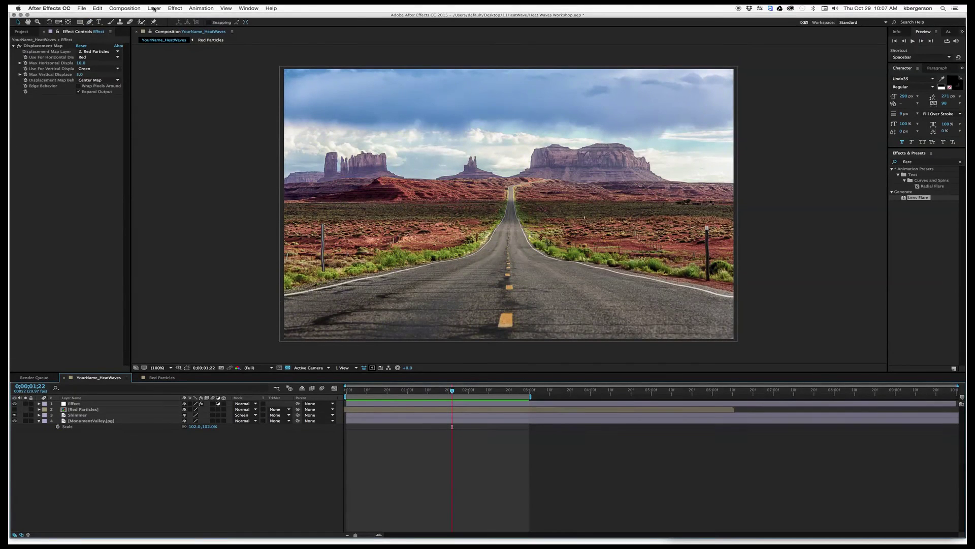
Add a new adjustment layer on top and name it Flare.
{"action": "left_click", "coordinate": [153, 10]}
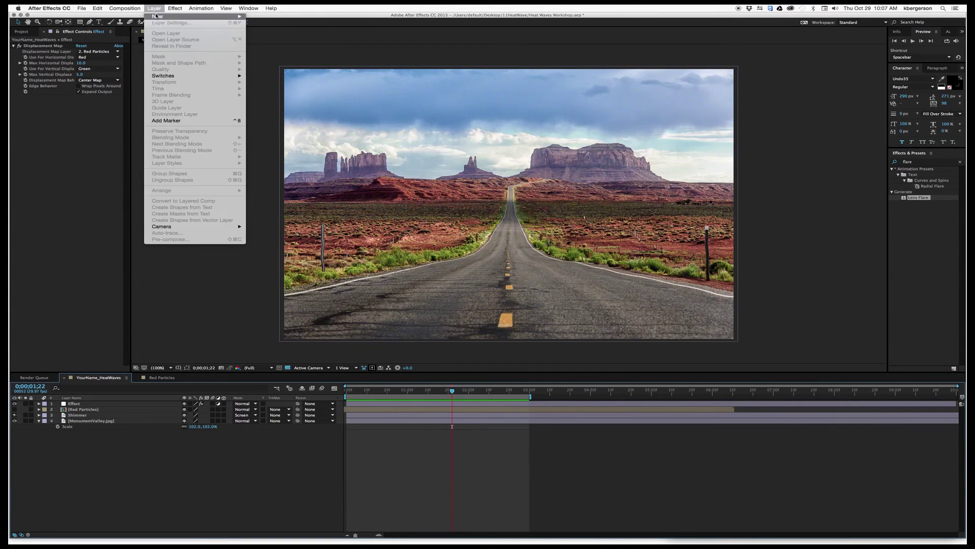
{"action": "mouse_move", "coordinate": [223, 17]}
{"action": "left_click", "coordinate": [275, 57]}
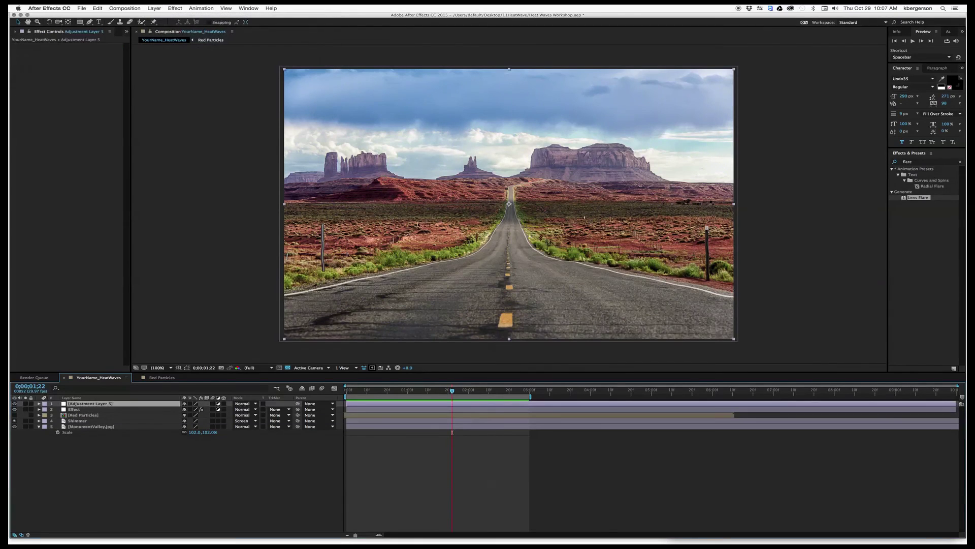
{"action": "key", "text": "Return"}
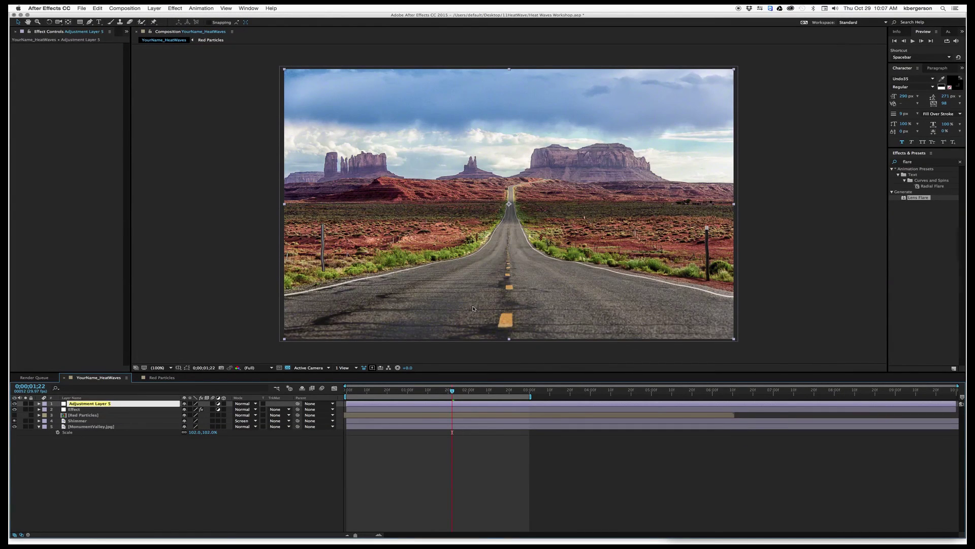
{"action": "type", "text": "Flare"}
{"action": "key", "text": "Return"}
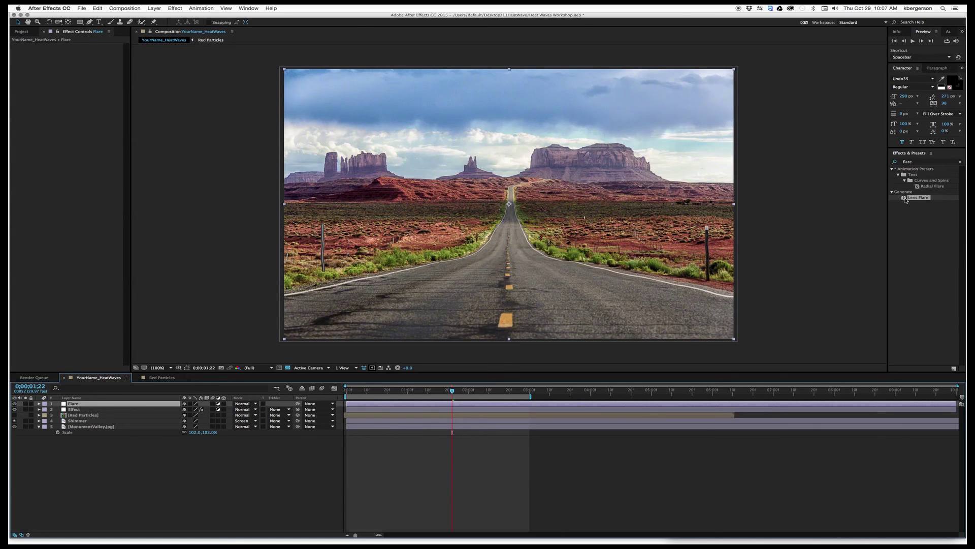
Apply Lens Flare to Flare, centred top-left, 105mm Prime lens, brightness raised to 133%.
{"action": "left_click_drag", "start_coordinate": [906, 198], "coordinate": [537, 405]}
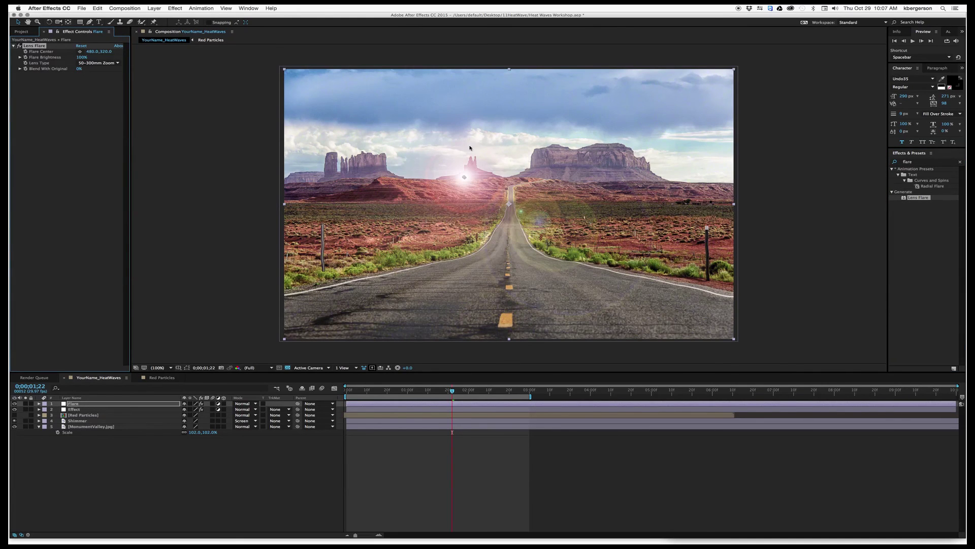
{"action": "left_click_drag", "start_coordinate": [464, 178], "coordinate": [278, 67]}
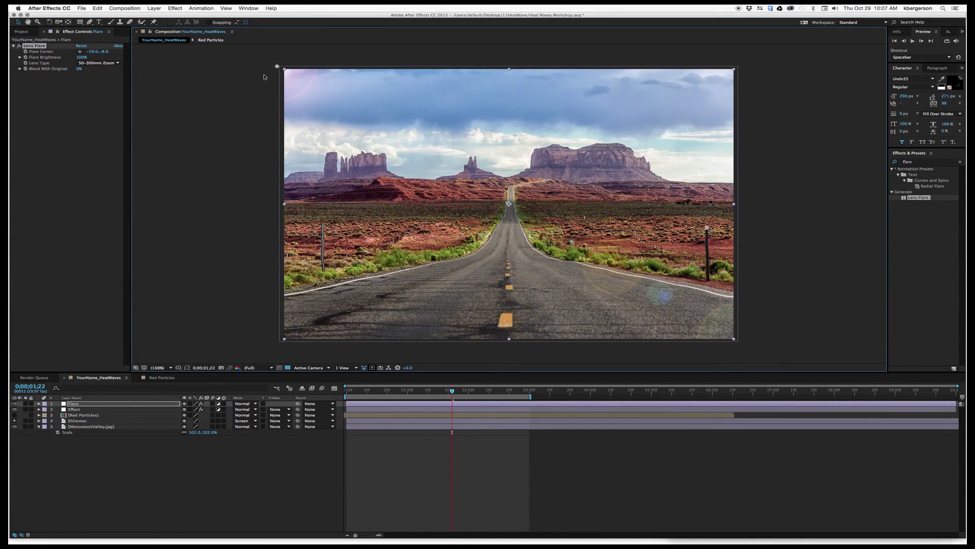
{"action": "left_click_drag", "start_coordinate": [79, 57], "coordinate": [88, 74]}
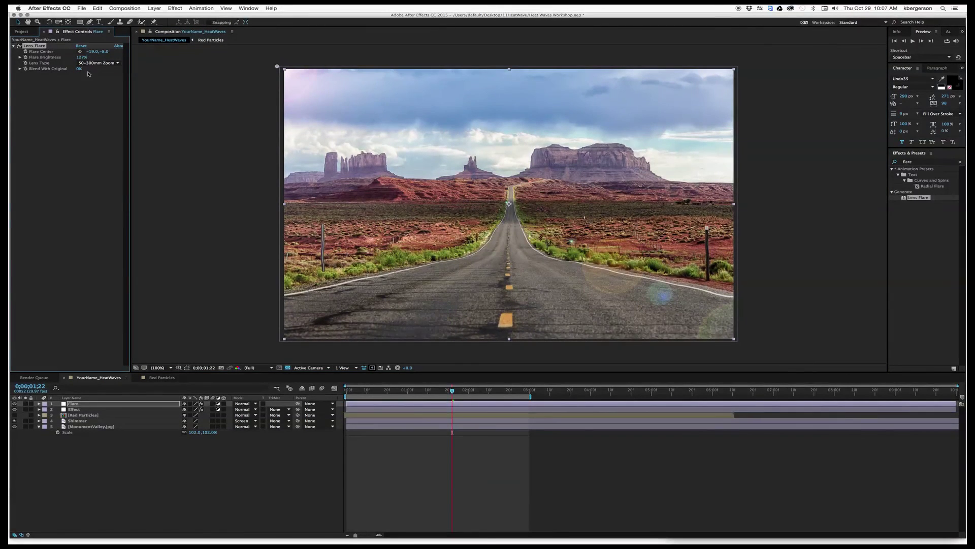
{"action": "left_click", "coordinate": [97, 63]}
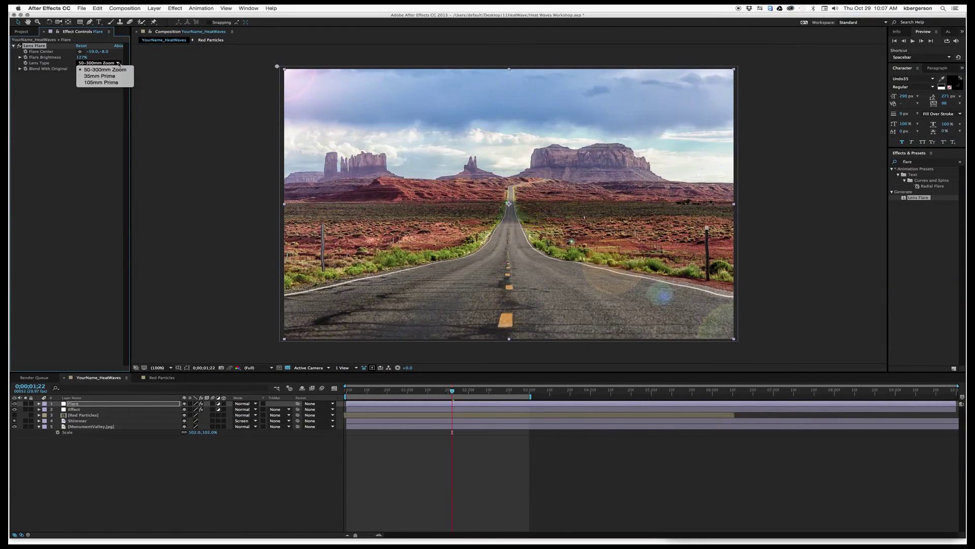
{"action": "left_click", "coordinate": [102, 82]}
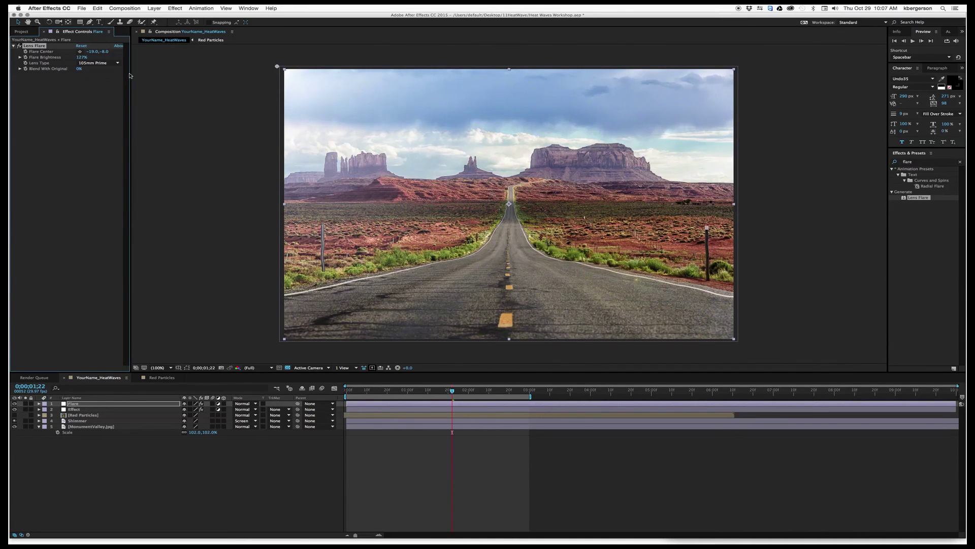
{"action": "left_click_drag", "start_coordinate": [82, 57], "coordinate": [84, 58]}
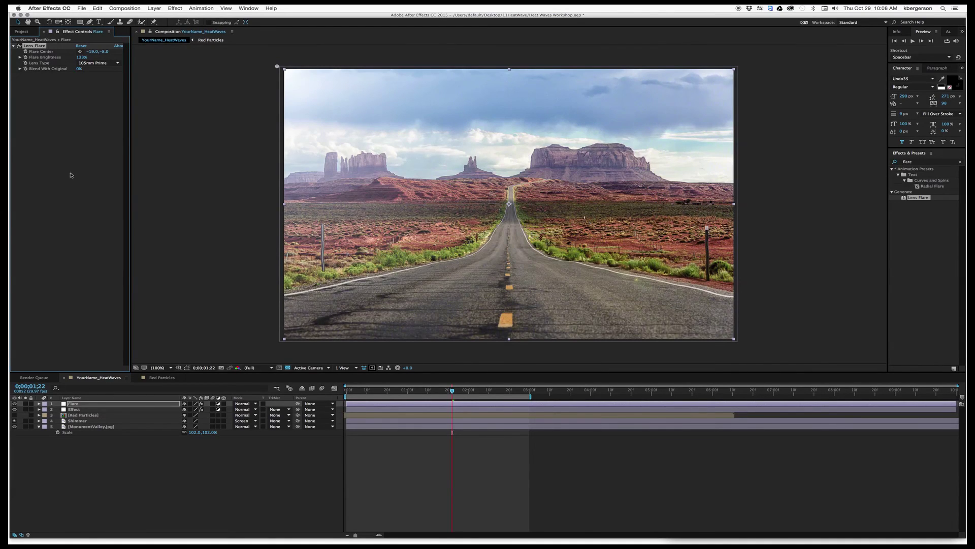
Add a wiggle expression to the Flare Brightness property of the lens flare.
{"action": "left_click", "coordinate": [26, 58], "text": "alt"}
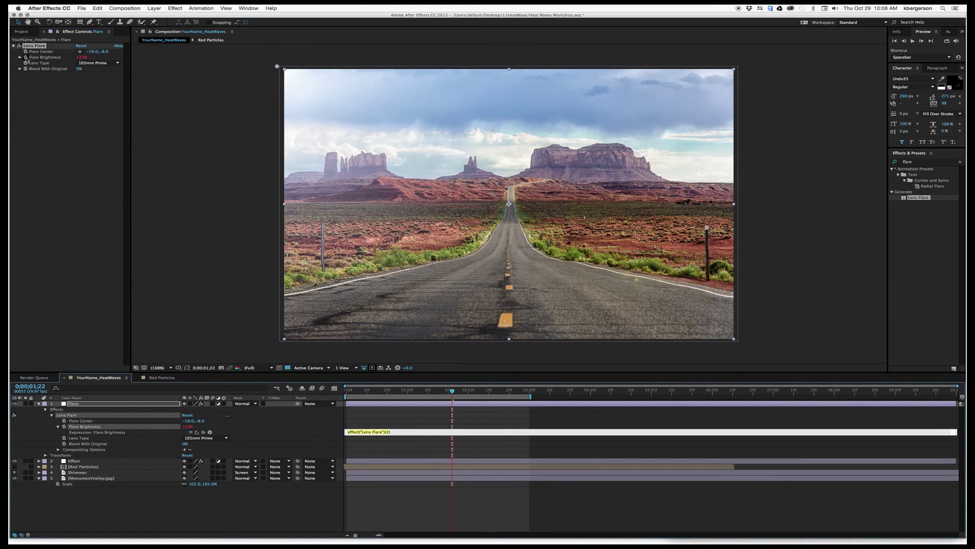
{"action": "type", "text": "wiggle9.5,15"}
{"action": "key", "text": "KP_Enter"}
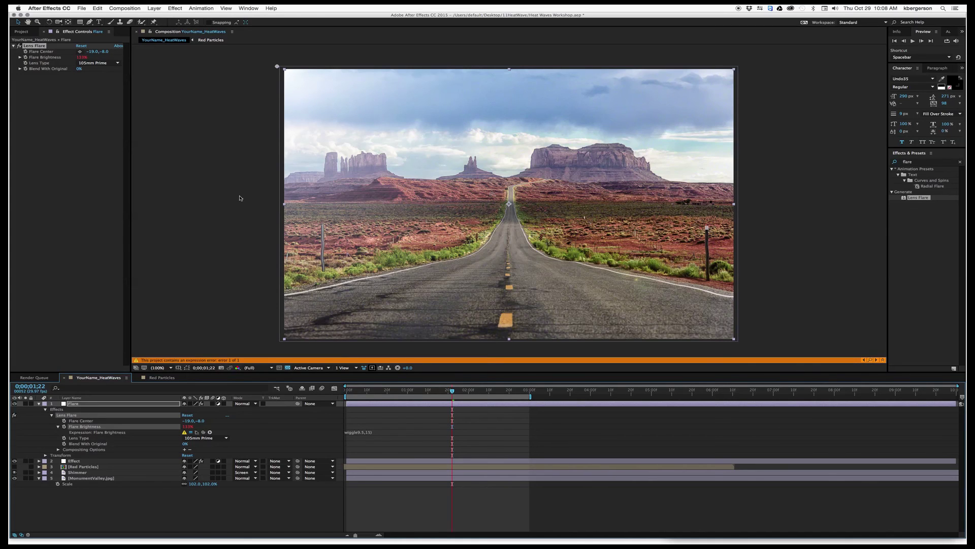
Remove the stray character from the Flare Brightness wiggle expression and preview the flickering flare.
{"action": "left_click", "coordinate": [364, 439]}
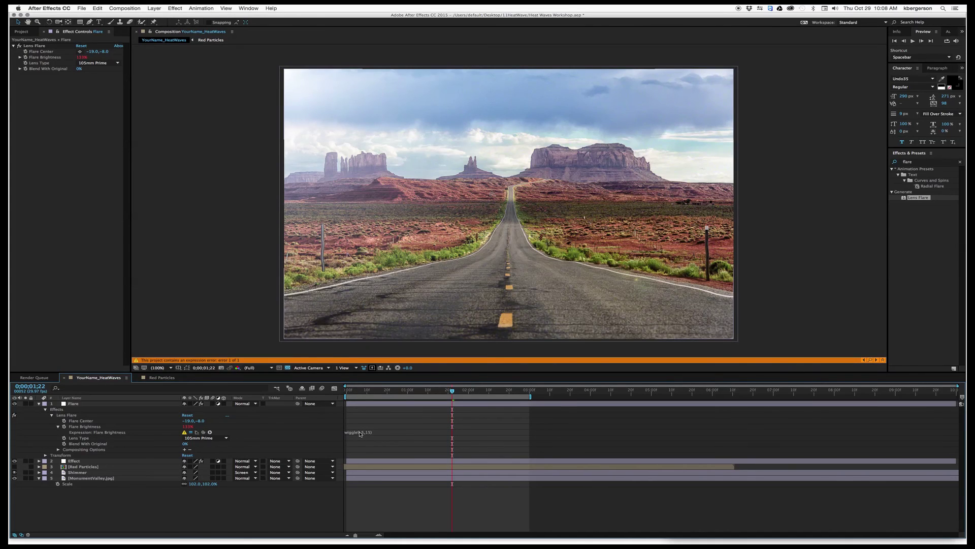
{"action": "left_click", "coordinate": [360, 432]}
{"action": "key", "text": "BackSpace"}
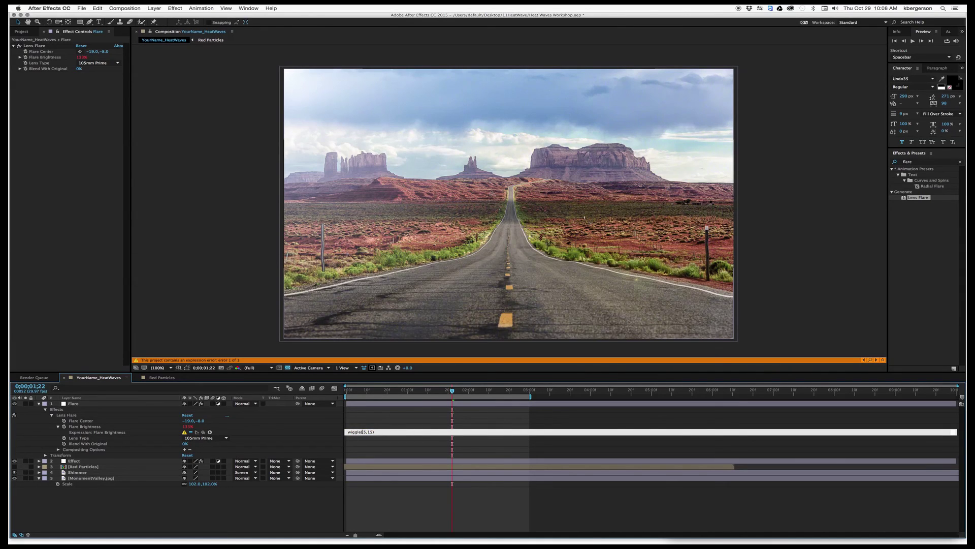
{"action": "key", "text": "KP_Enter"}
{"action": "key", "text": "Caps_Lock"}
{"action": "key", "text": "Caps_Lock"}
{"action": "key", "text": "space"}
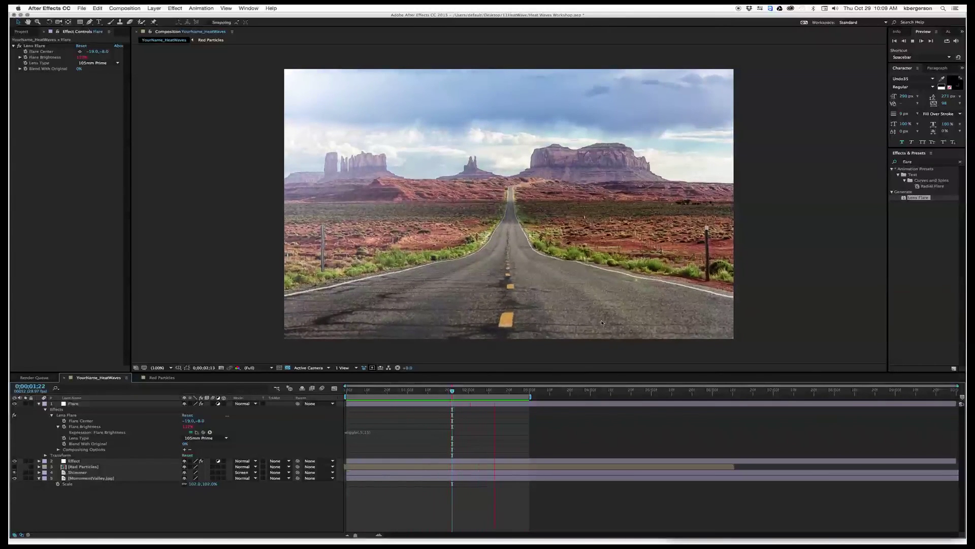
Apply the Color Correction Curves effect to the MonumentValley.jpg layer.
{"action": "left_click", "coordinate": [103, 479]}
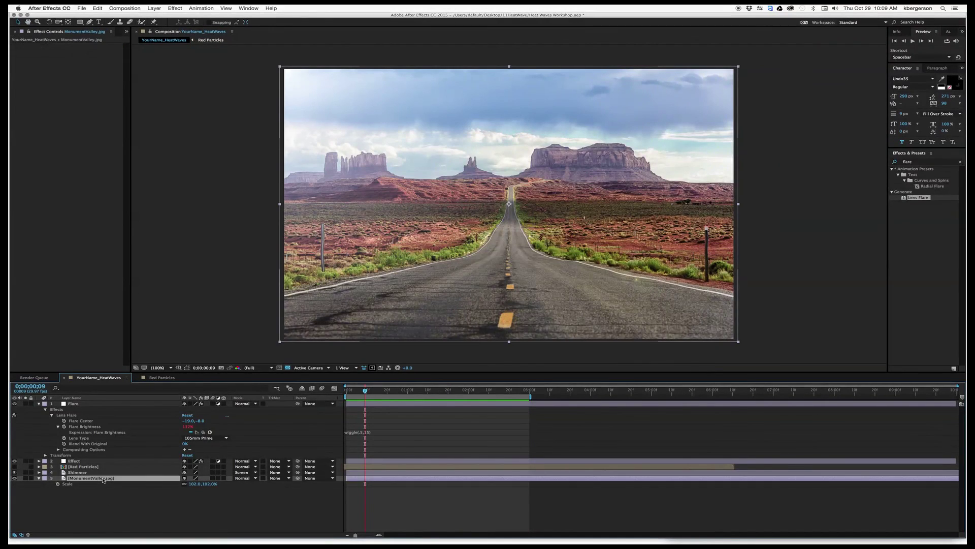
{"action": "left_click", "coordinate": [960, 161]}
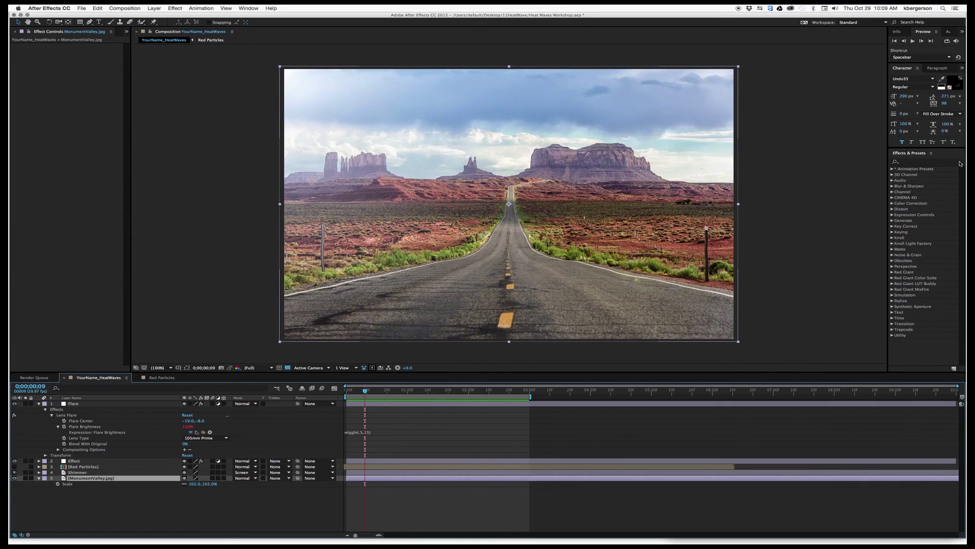
{"action": "left_click", "coordinate": [892, 204]}
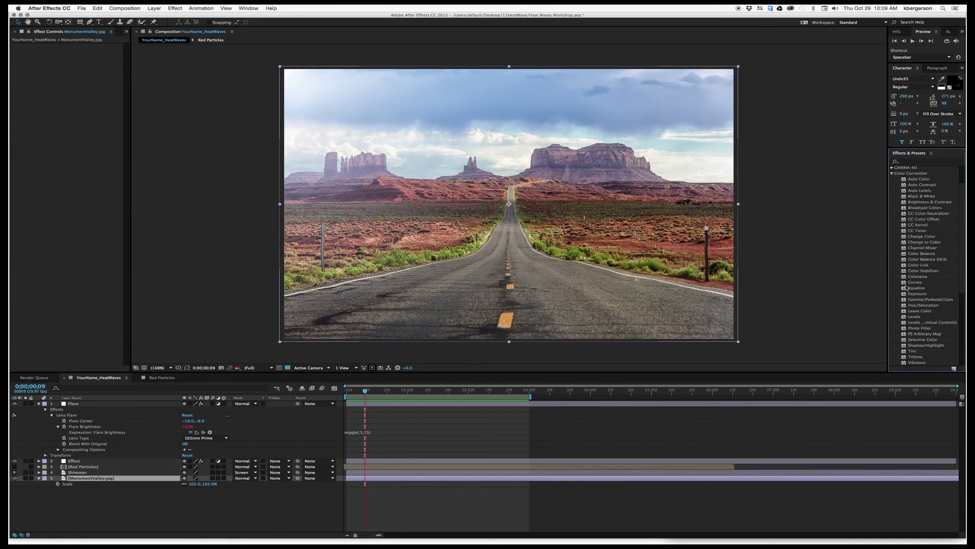
{"action": "left_click_drag", "start_coordinate": [915, 282], "coordinate": [379, 480]}
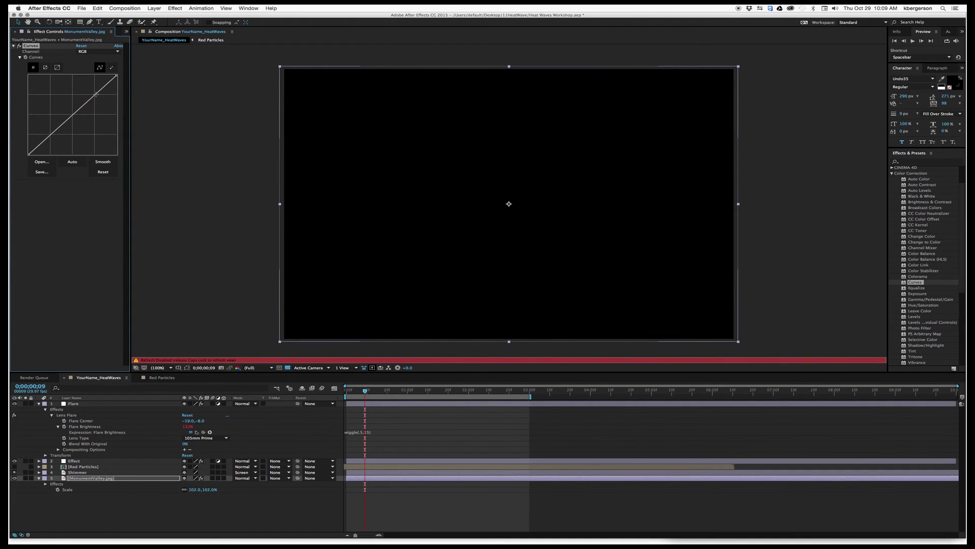
Shape the RGB curve into an S-curve, lifting the highlights and lowering the shadows.
{"action": "left_click_drag", "start_coordinate": [96, 94], "coordinate": [92, 92]}
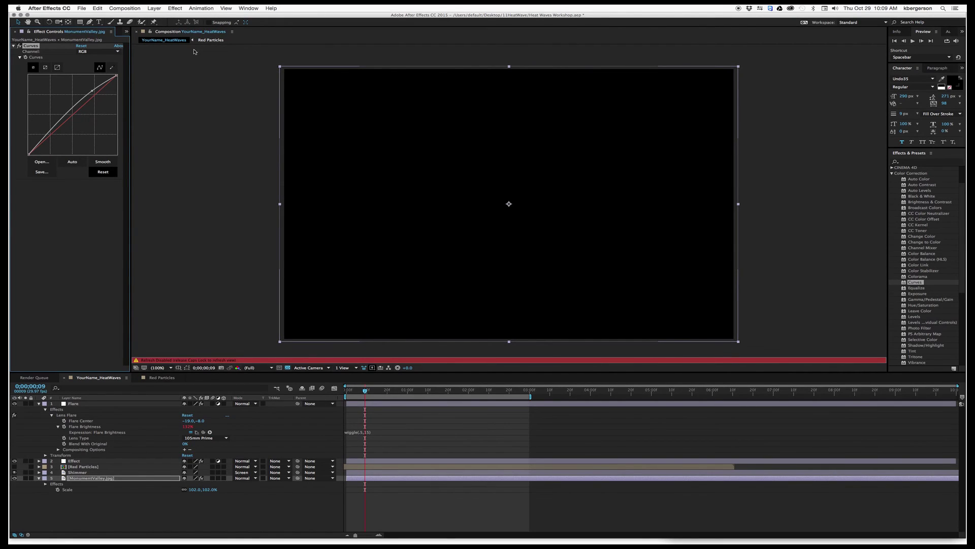
{"action": "left_click", "coordinate": [370, 479]}
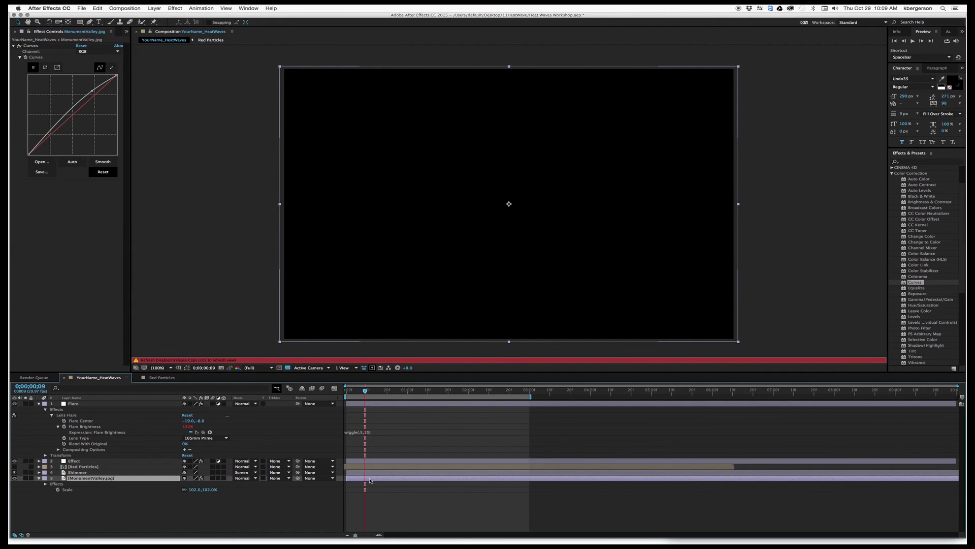
{"action": "key", "text": "Caps_Lock"}
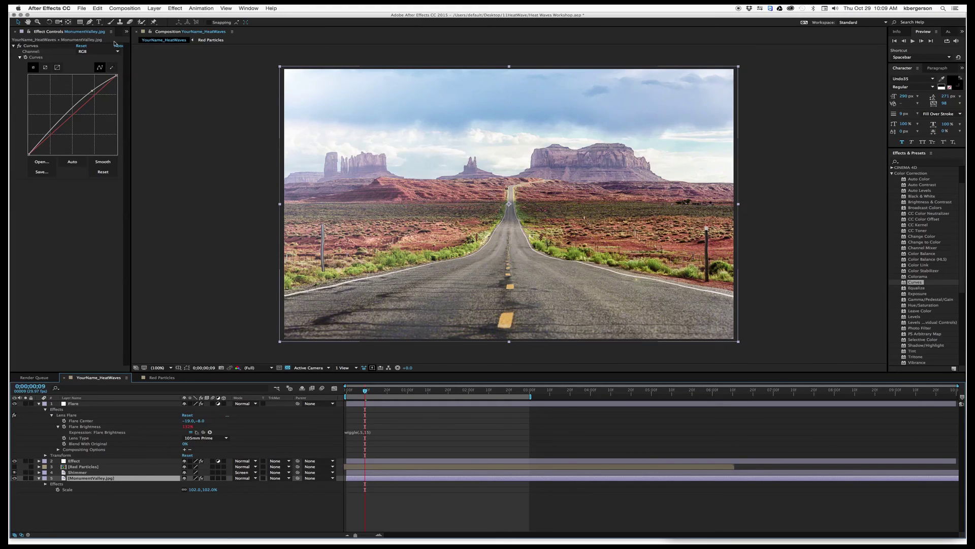
{"action": "left_click", "coordinate": [65, 47]}
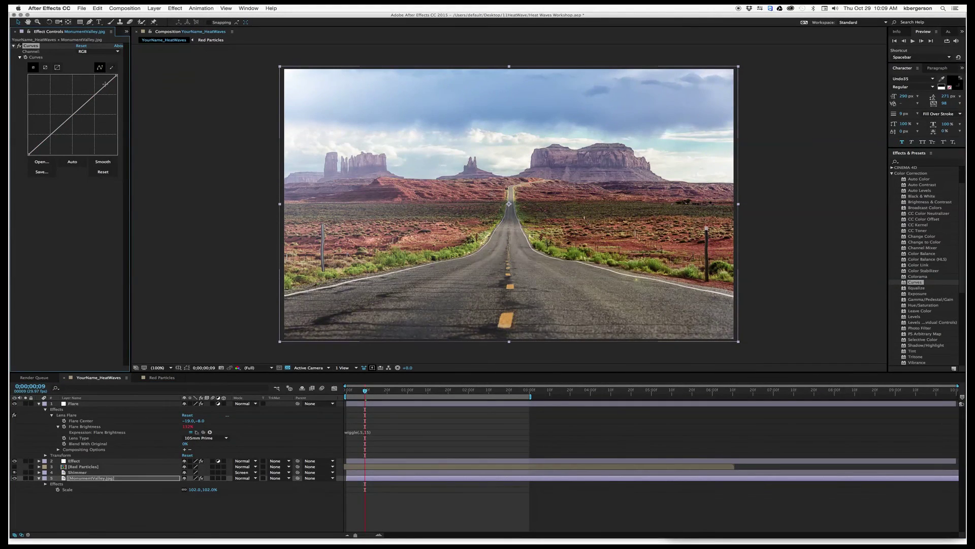
{"action": "left_click_drag", "start_coordinate": [104, 83], "coordinate": [101, 81]}
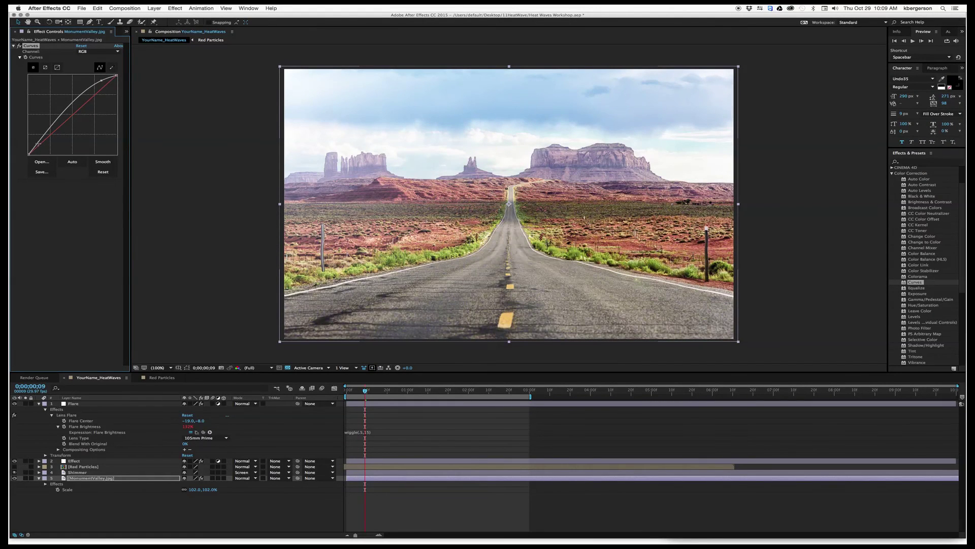
{"action": "left_click_drag", "start_coordinate": [38, 144], "coordinate": [39, 145]}
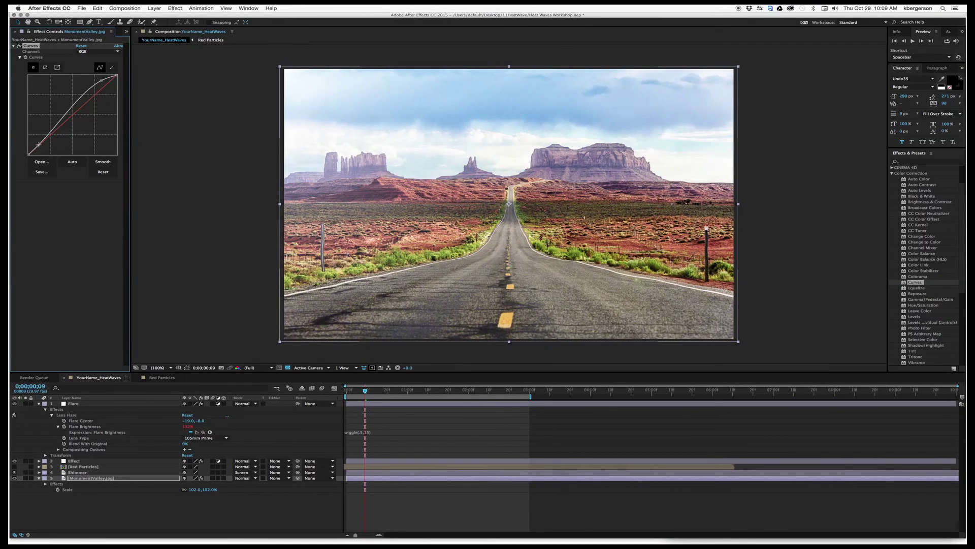
Tweak the curve's shadow end, then add Hue/Saturation with Master Saturation at -52 and preview.
{"action": "left_click", "coordinate": [104, 227]}
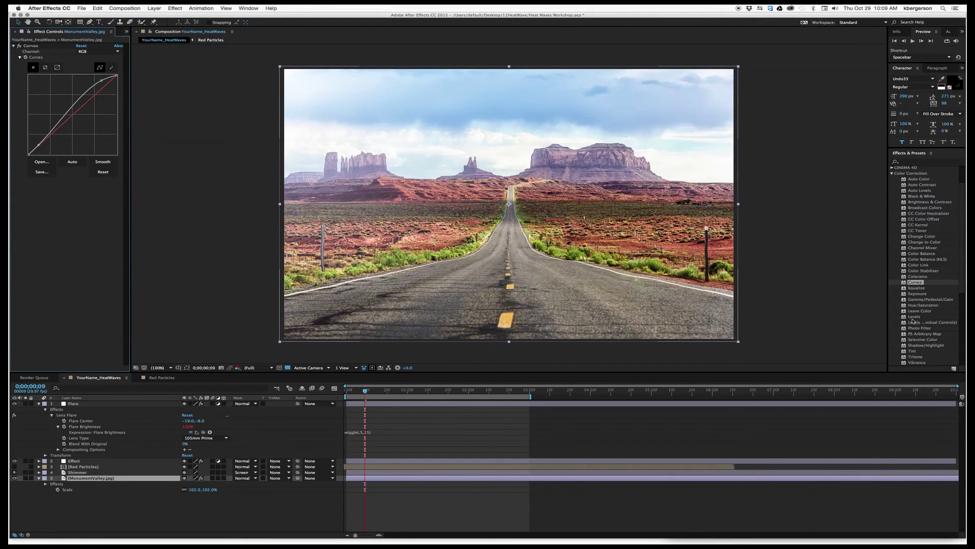
{"action": "left_click_drag", "start_coordinate": [909, 305], "coordinate": [406, 479]}
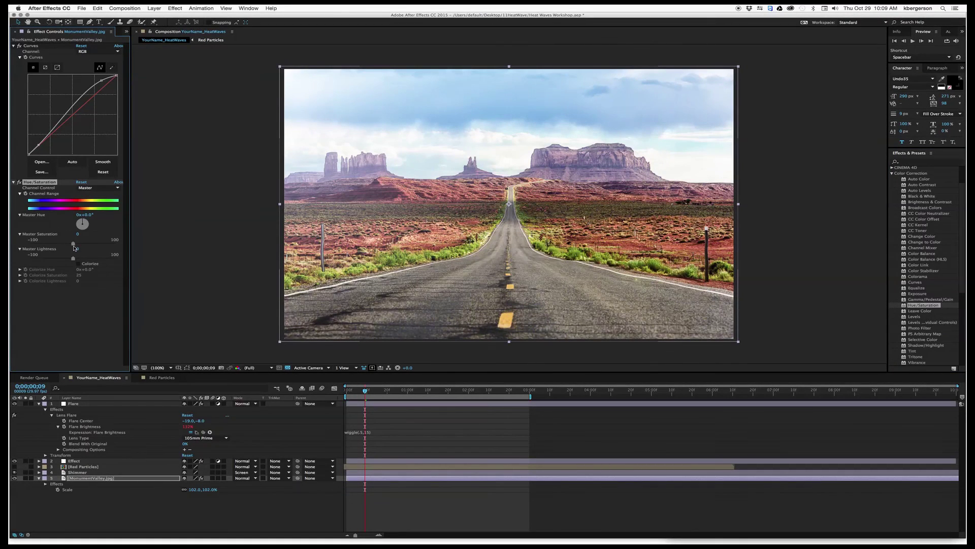
{"action": "left_click_drag", "start_coordinate": [73, 243], "coordinate": [50, 246]}
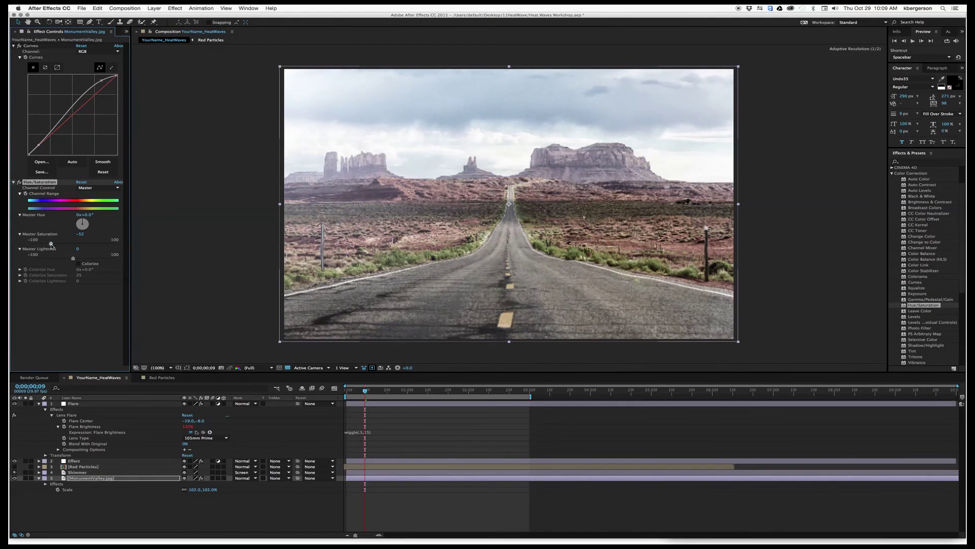
{"action": "key", "text": "space"}
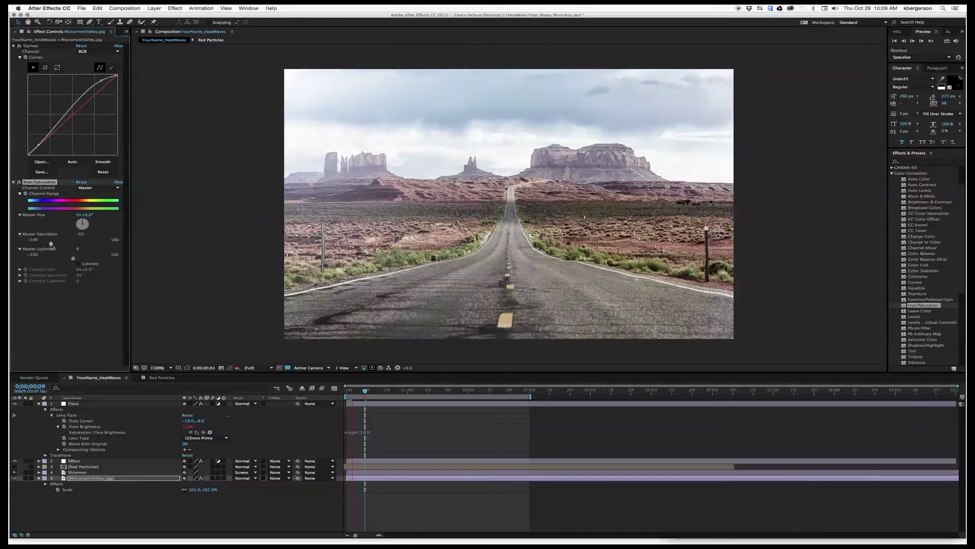